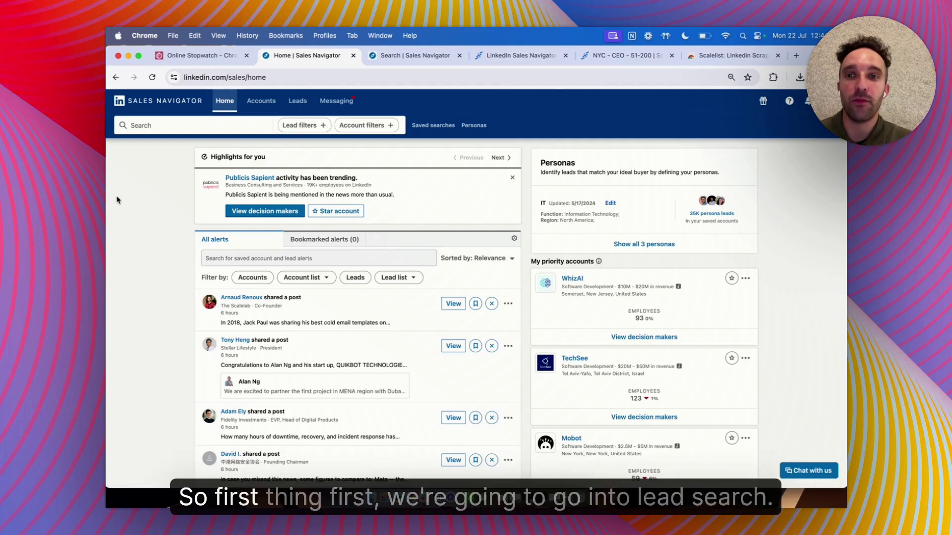
Go to the lead search with all filters and bring up the stopwatch
left_click(291, 130)
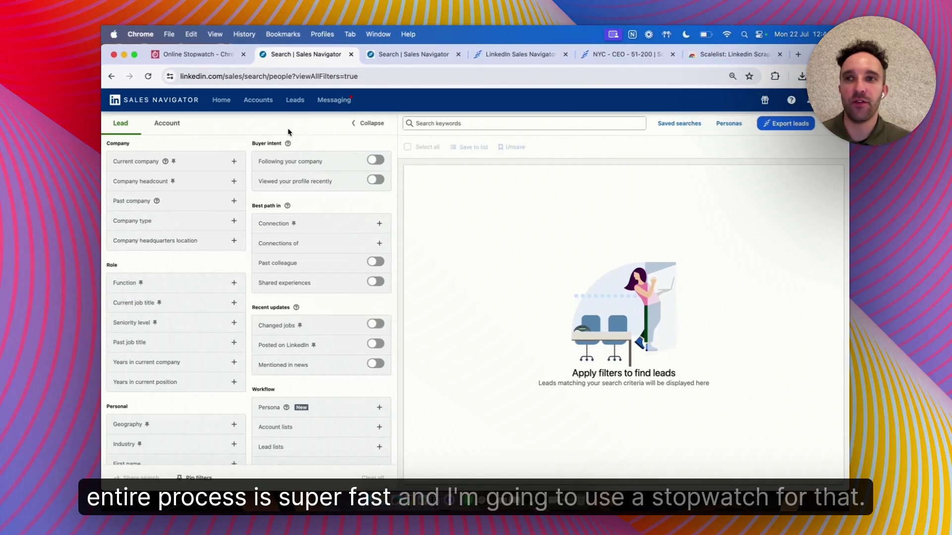
left_click(197, 54)
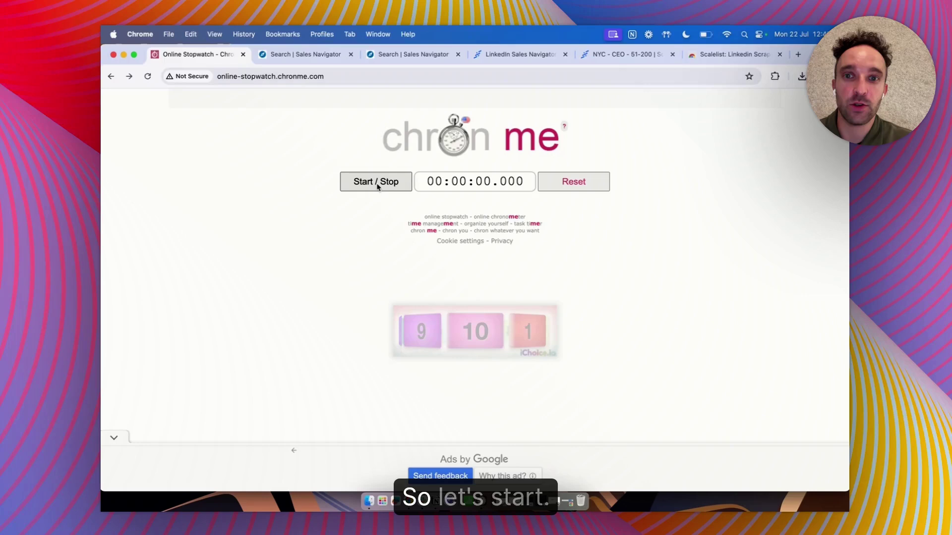
Start the stopwatch, return to the search and filter company headcount to 51-200 employees
left_click(377, 184)
left_click(302, 60)
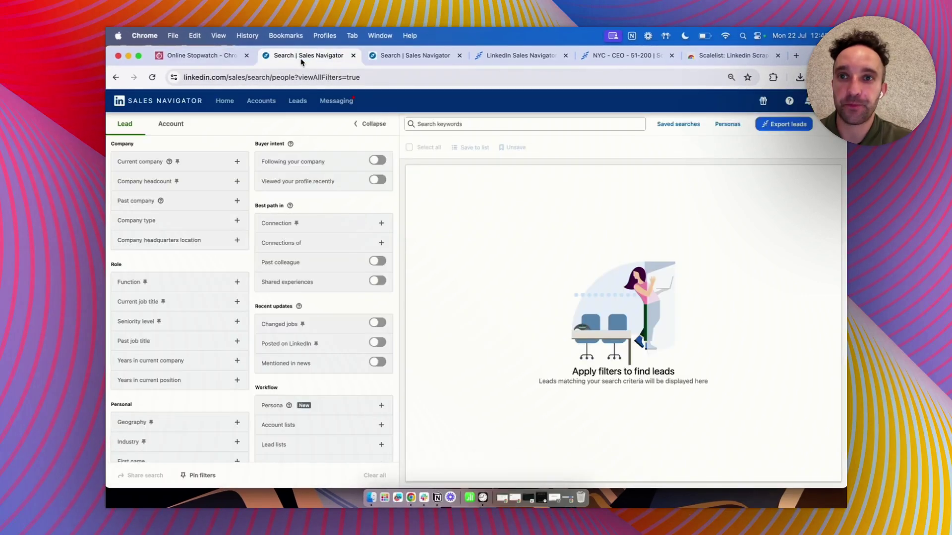
left_click(186, 182)
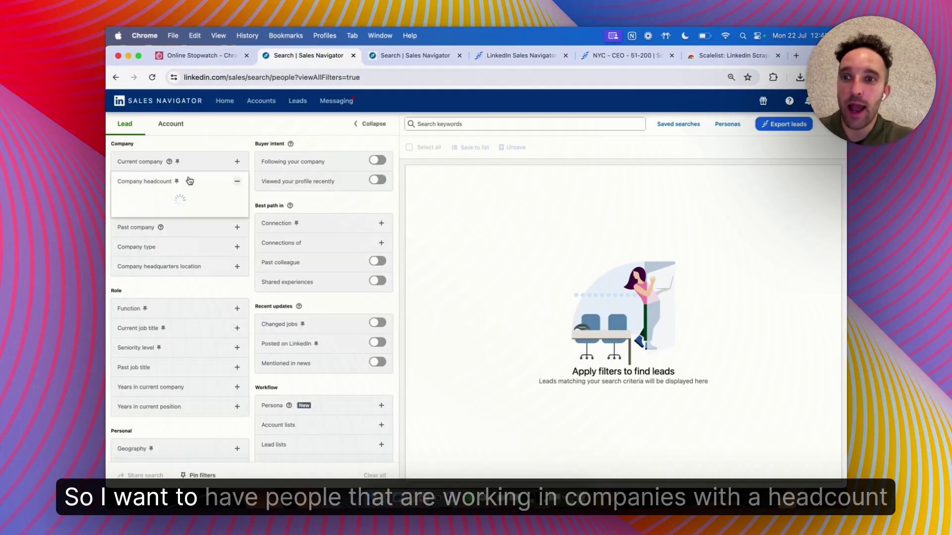
left_click(144, 228)
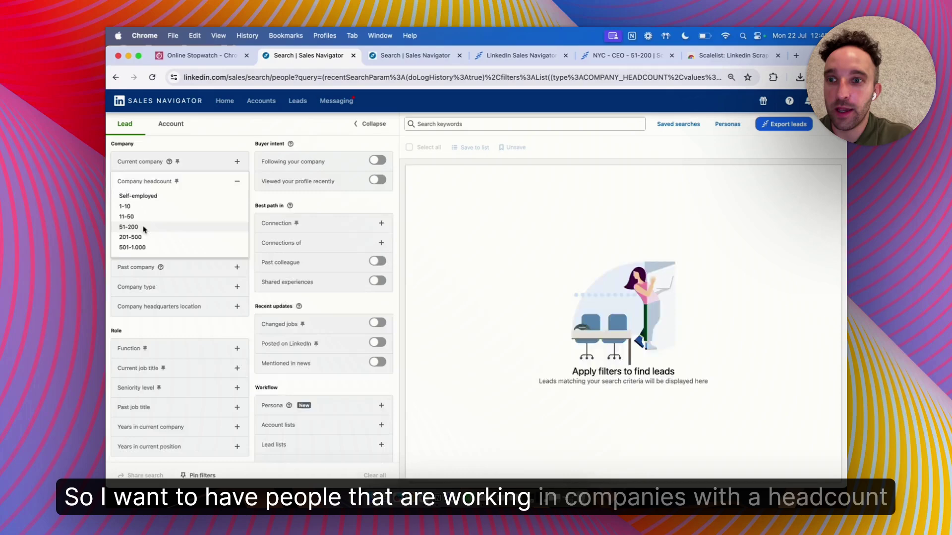
scroll(181, 316, "down", 3)
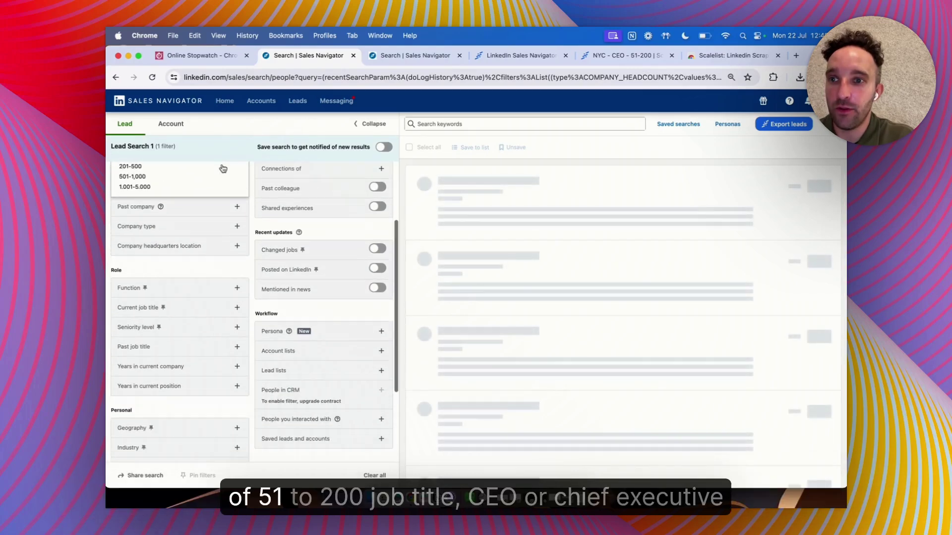
Filter current job title to CEO and years in current company to 6-10
left_click(181, 317)
scroll(178, 329, "down", 2)
type("\"CEO\"OR\"Chief")
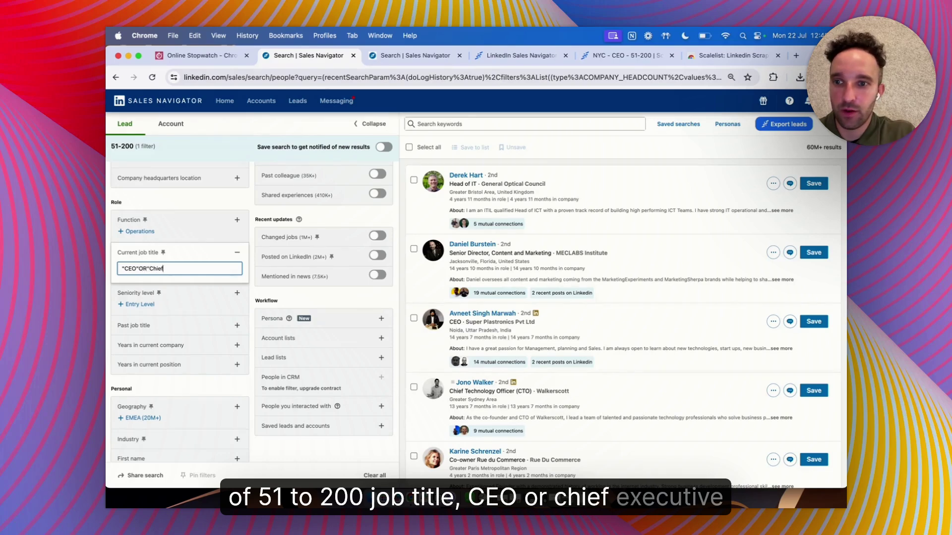
type("exe")
key("BackSpace")
key("BackSpace")
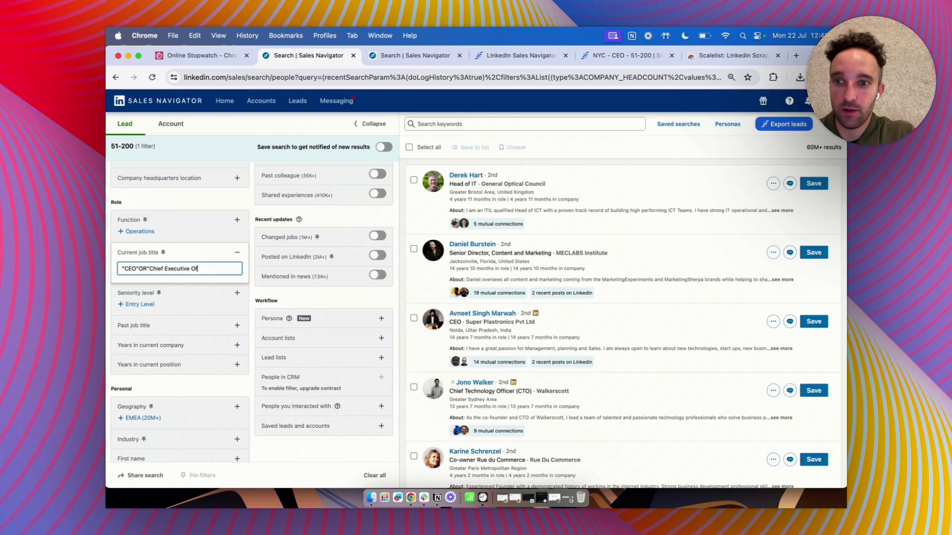
type("ficer")
key("Return")
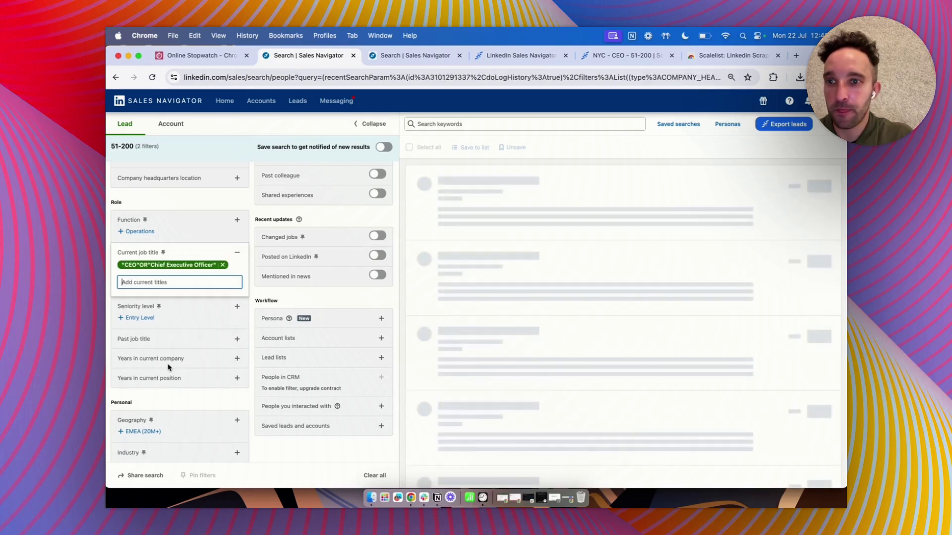
left_click(174, 362)
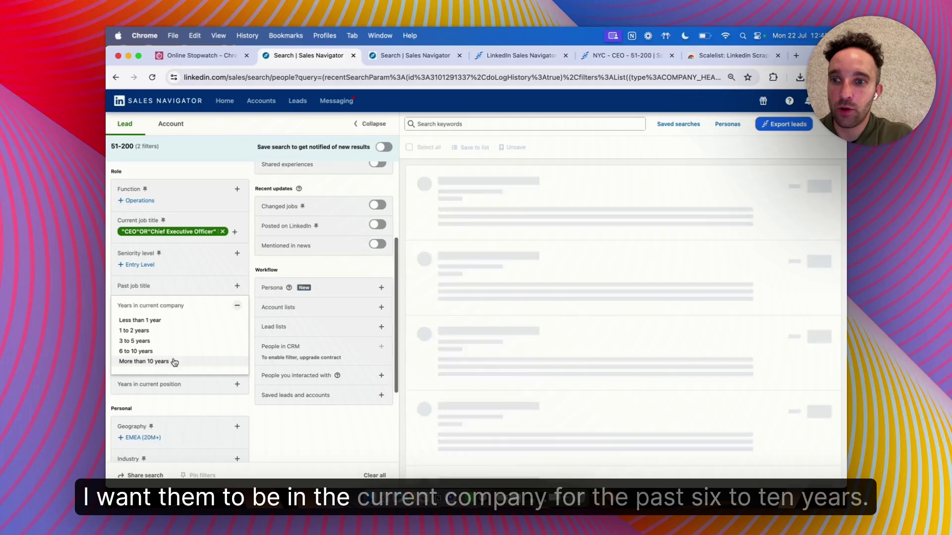
left_click(141, 351)
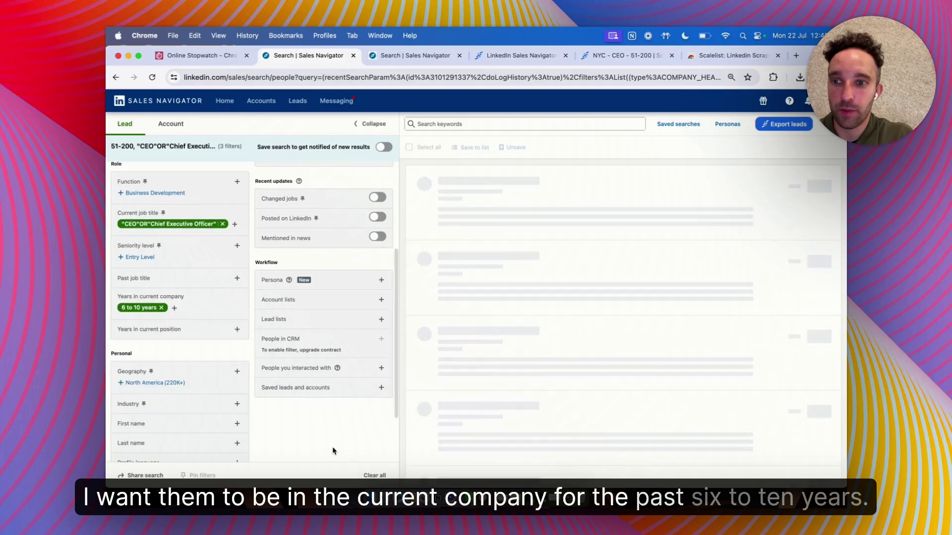
scroll(290, 420, "down", 3)
Filter geography to New York and industry to Technology, Information and Internet
left_click(191, 295)
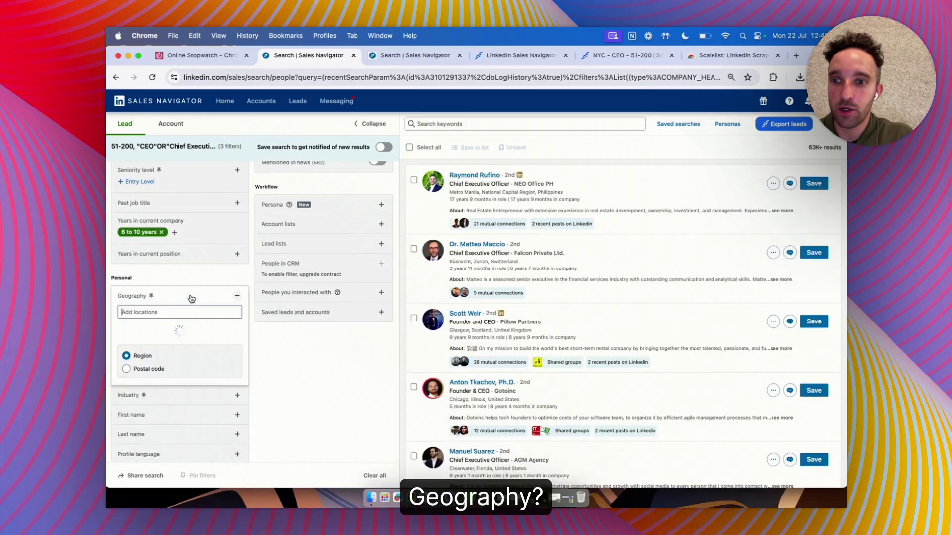
type("N")
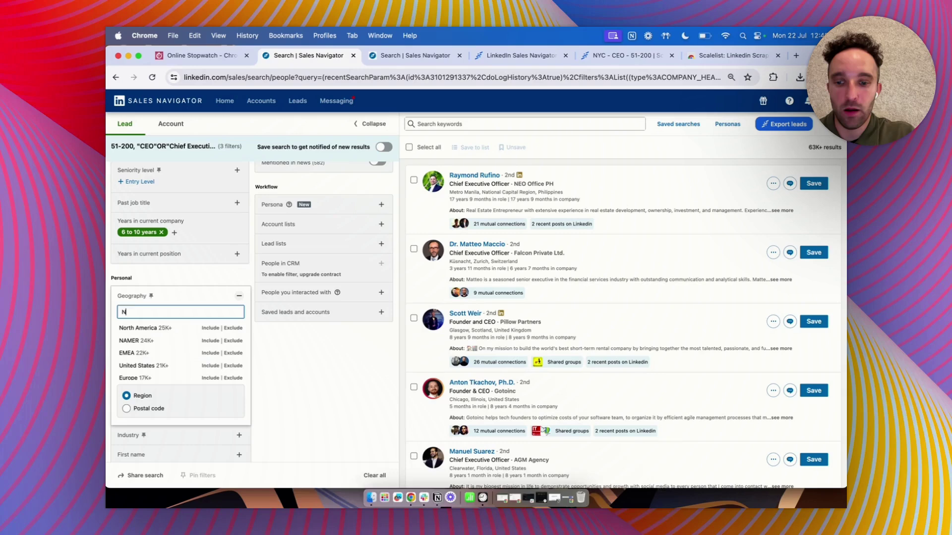
type("ew York")
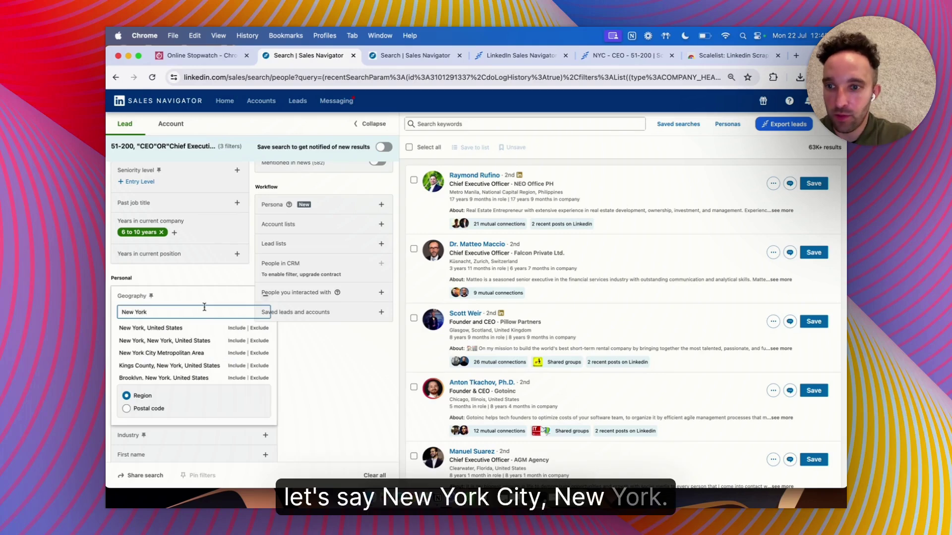
left_click(237, 341)
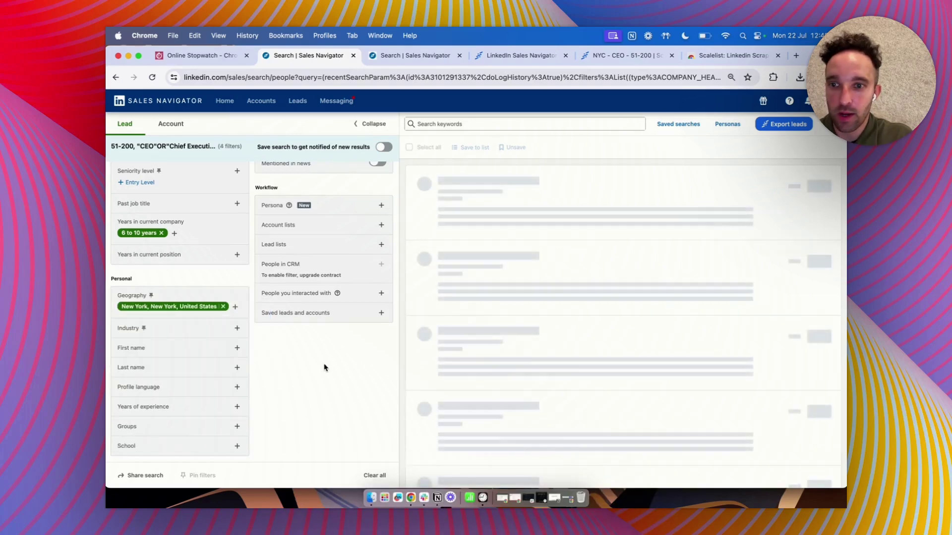
left_click(171, 329)
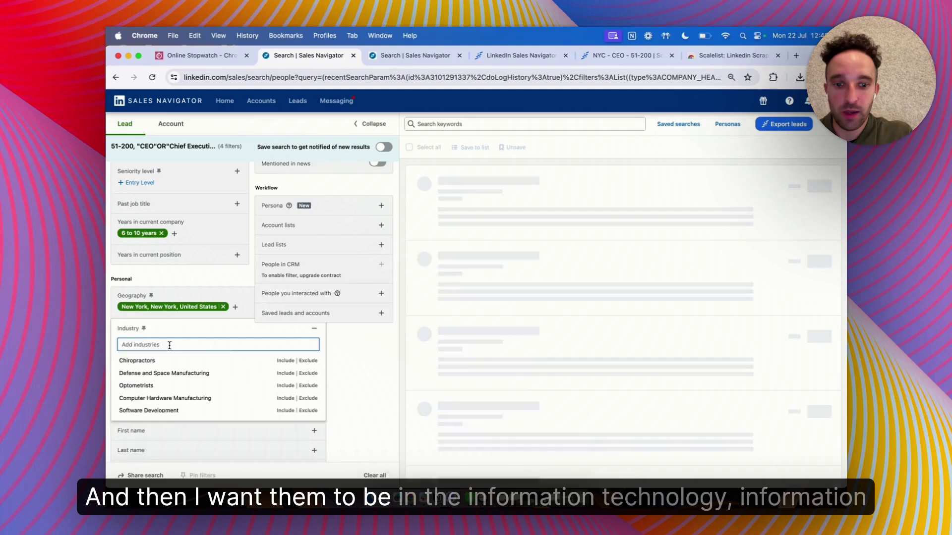
type("info")
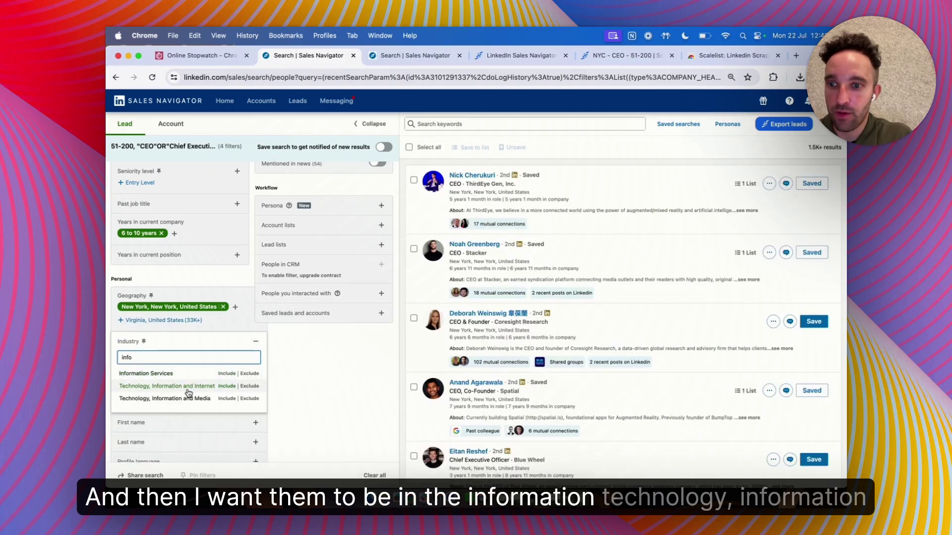
left_click(202, 388)
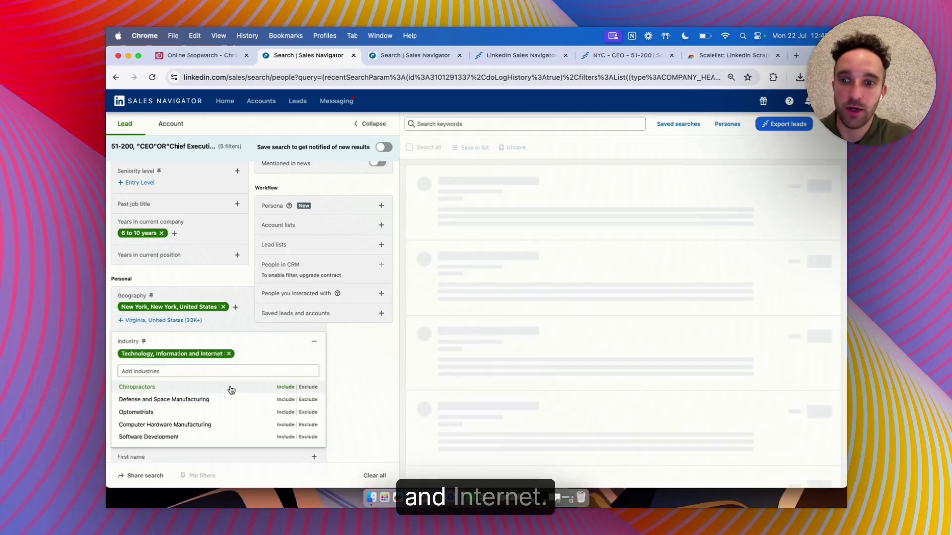
left_click(353, 387)
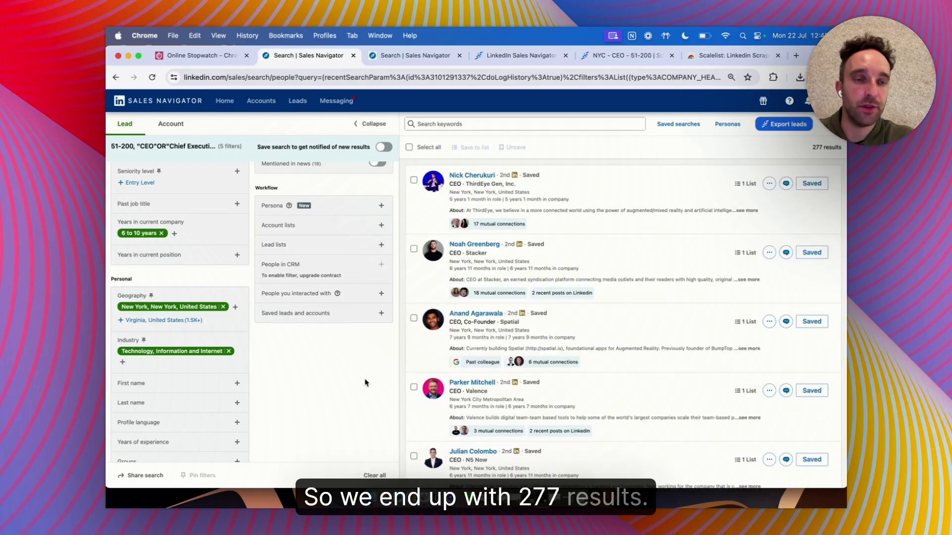
scroll(757, 307, "down", 5)
scroll(758, 307, "down", 10)
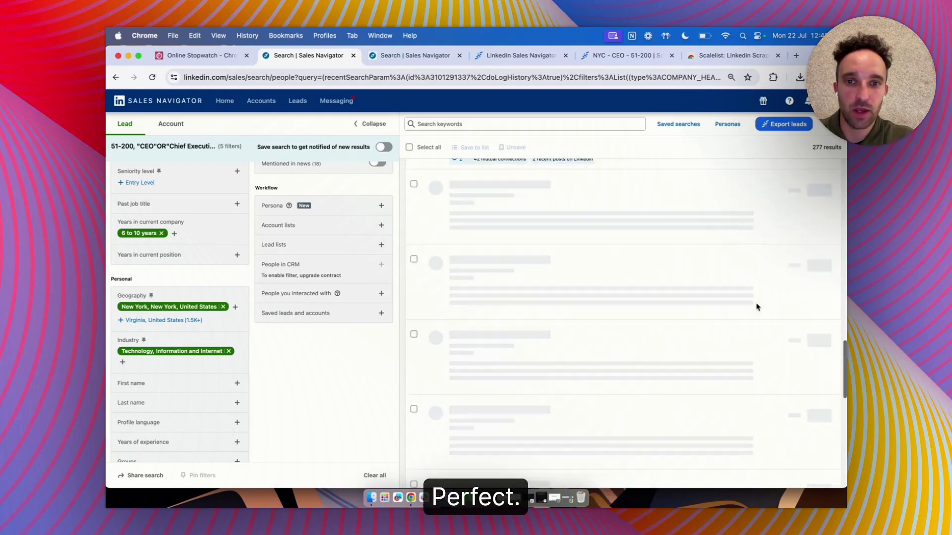
scroll(506, 371, "down", 5)
scroll(550, 416, "down", 2)
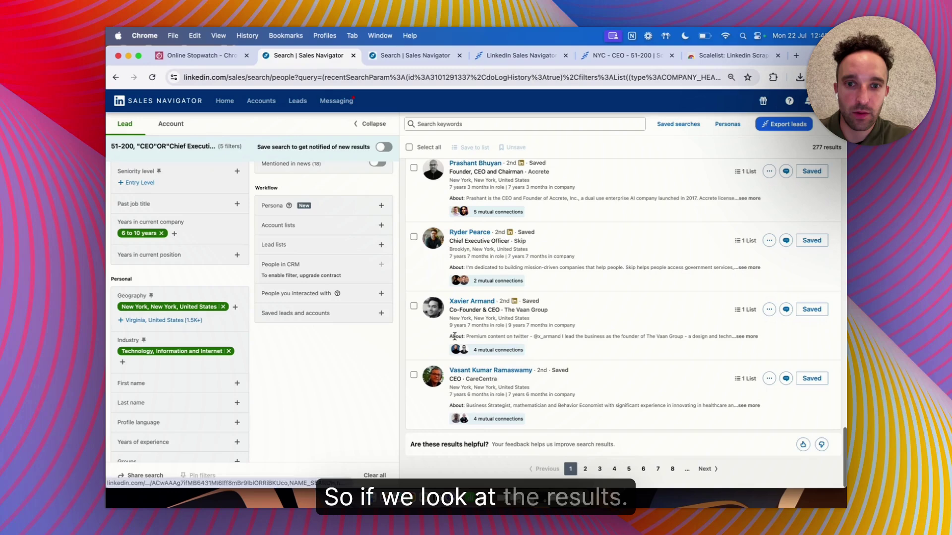
Page through the 277 results from page 2 to page 3 and on to page 4
left_click(585, 468)
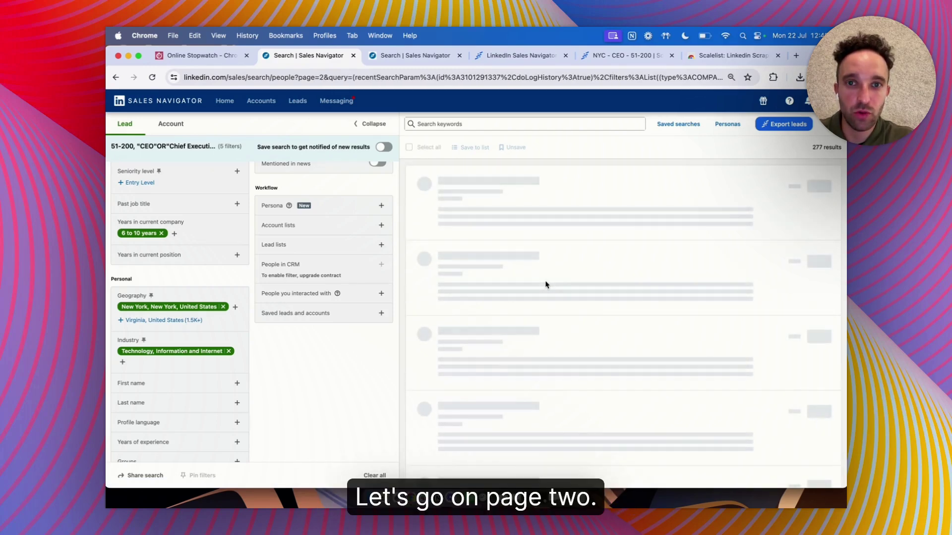
scroll(545, 281, "down", 3)
scroll(546, 282, "down", 3)
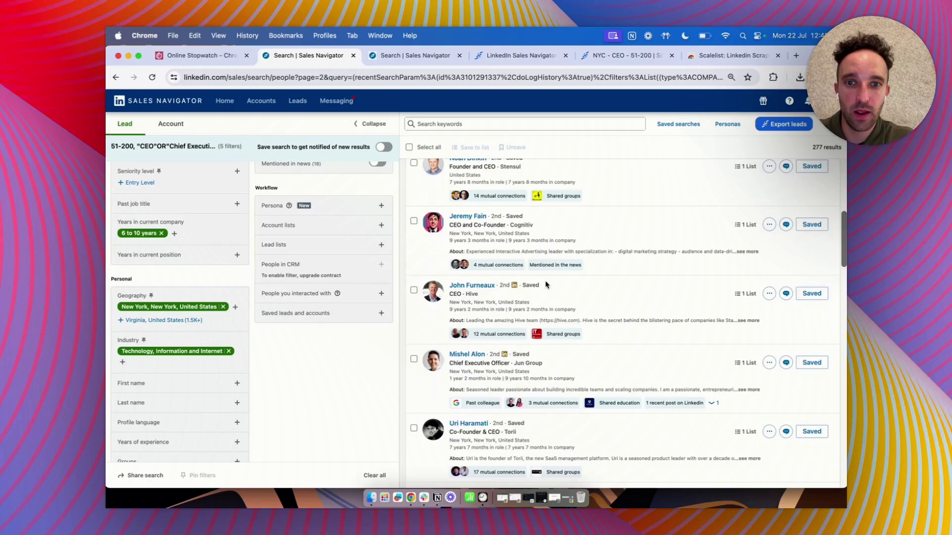
scroll(545, 283, "down", 3)
scroll(546, 284, "down", 2)
scroll(545, 284, "down", 3)
scroll(545, 285, "down", 3)
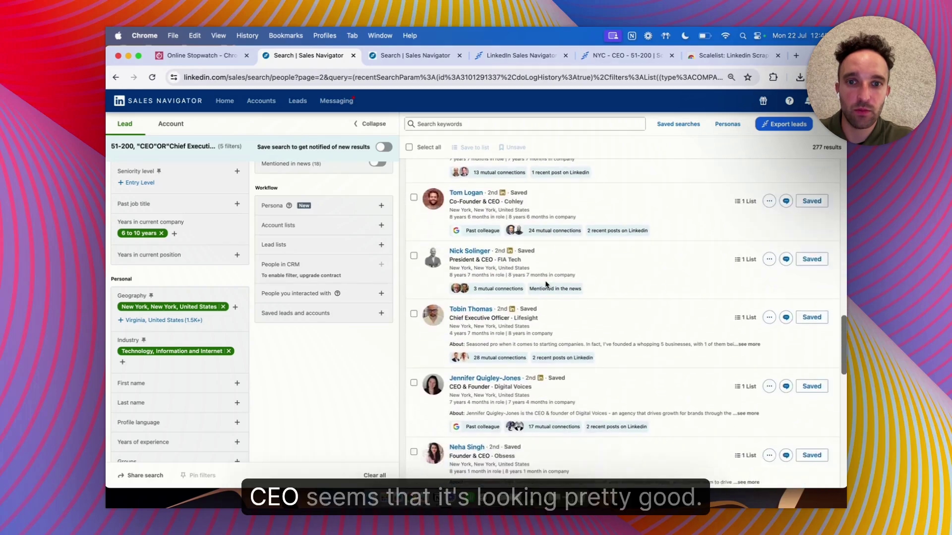
scroll(545, 284, "down", 3)
scroll(545, 284, "down", 3)
scroll(545, 283, "down", 2)
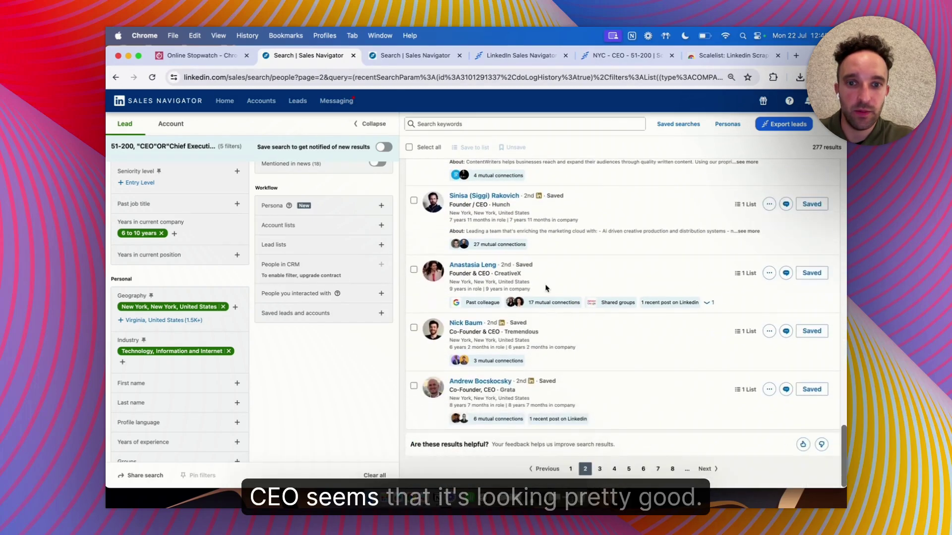
left_click(599, 468)
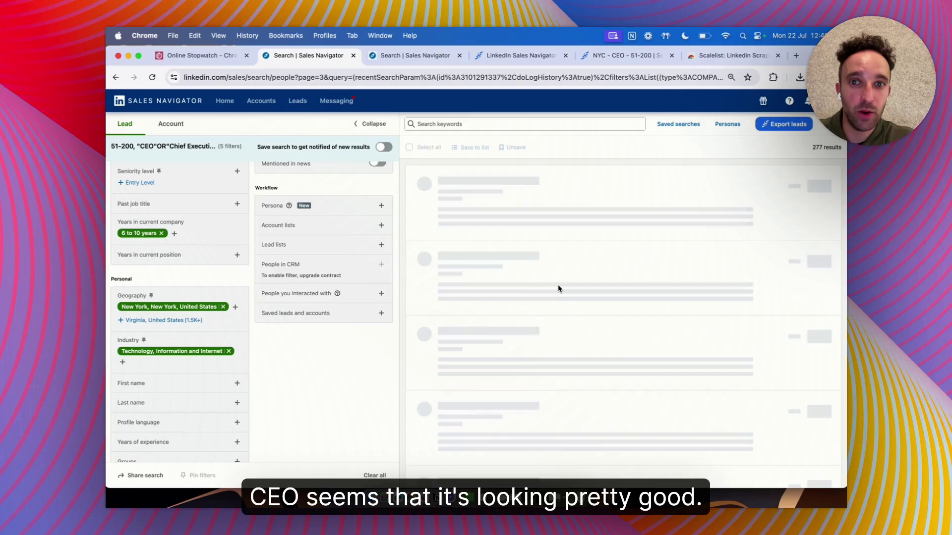
scroll(558, 289, "down", 3)
scroll(558, 285, "down", 2)
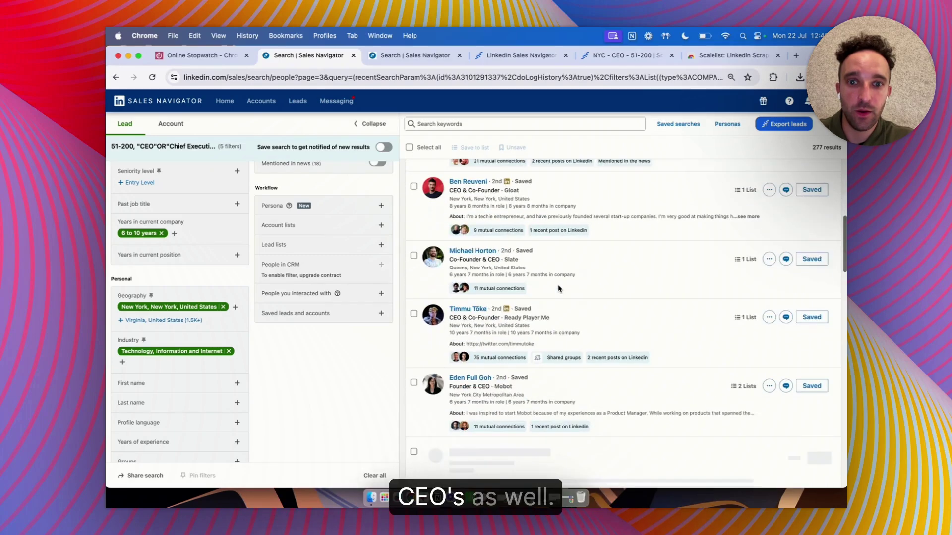
scroll(558, 285, "down", 2)
scroll(559, 285, "down", 2)
scroll(558, 284, "down", 2)
scroll(558, 285, "down", 3)
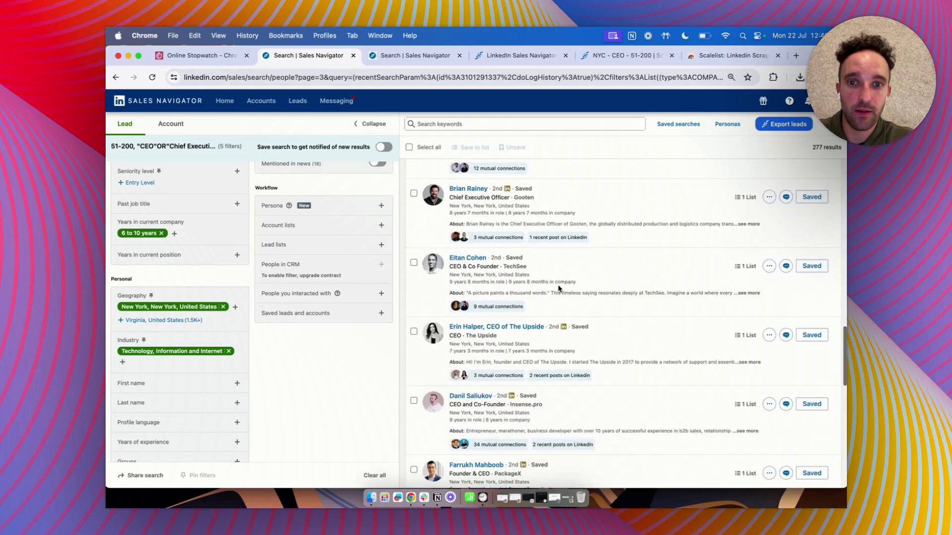
scroll(558, 285, "down", 3)
scroll(558, 285, "down", 3)
scroll(580, 444, "down", 2)
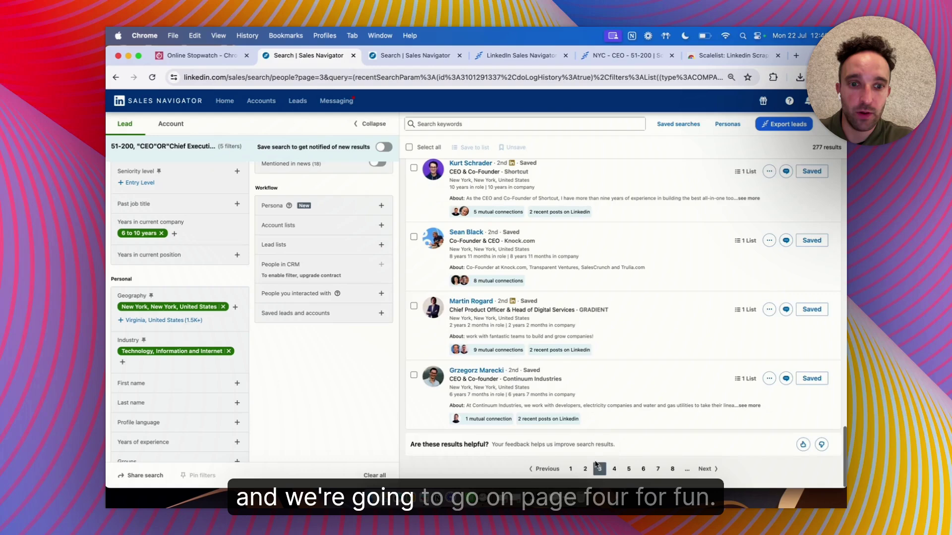
left_click(614, 469)
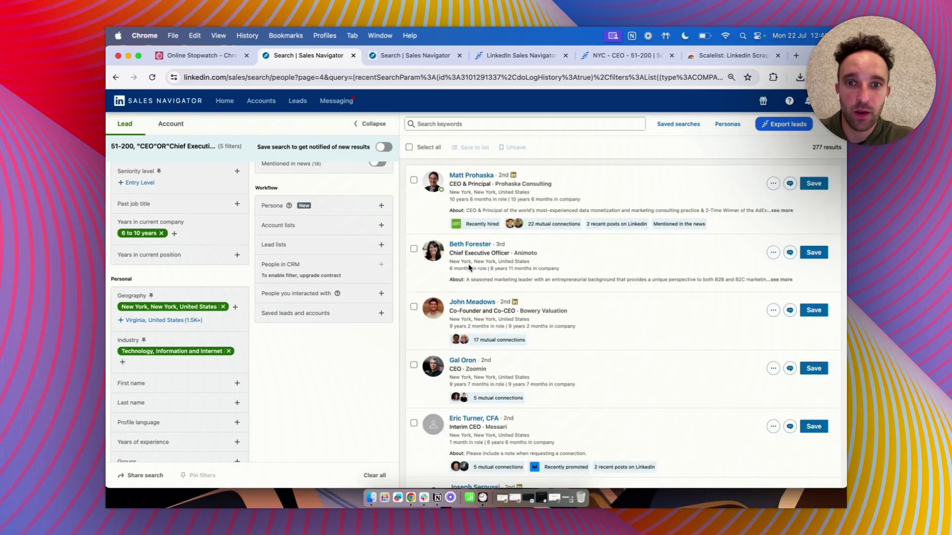
scroll(469, 267, "down", 2)
scroll(468, 268, "down", 2)
scroll(469, 268, "down", 3)
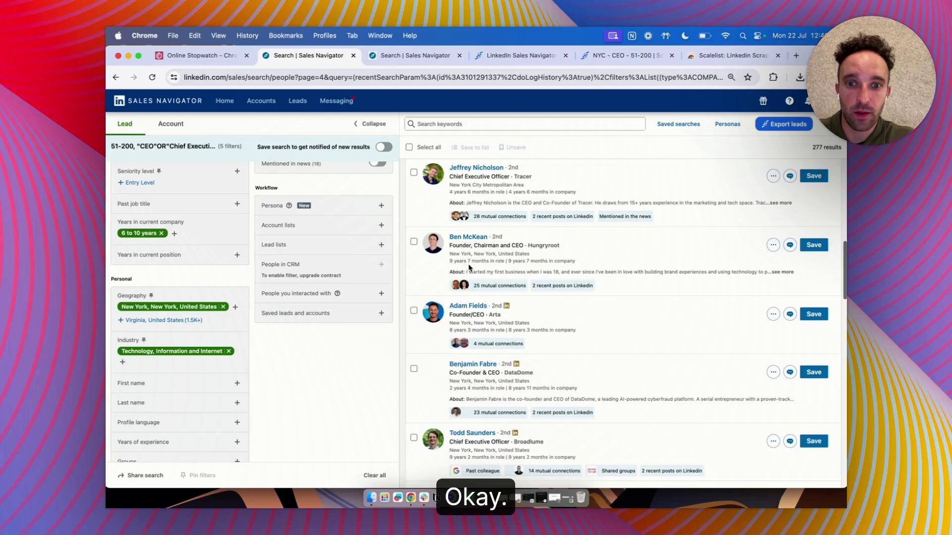
scroll(469, 267, "down", 3)
scroll(469, 268, "down", 1)
scroll(469, 268, "down", 2)
scroll(468, 268, "down", 2)
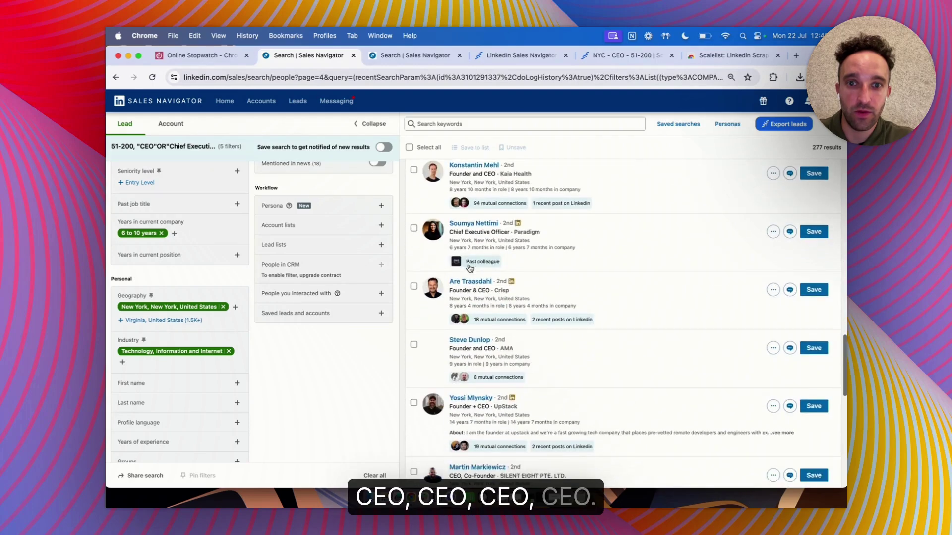
scroll(469, 267, "down", 3)
scroll(469, 269, "down", 2)
scroll(469, 267, "down", 3)
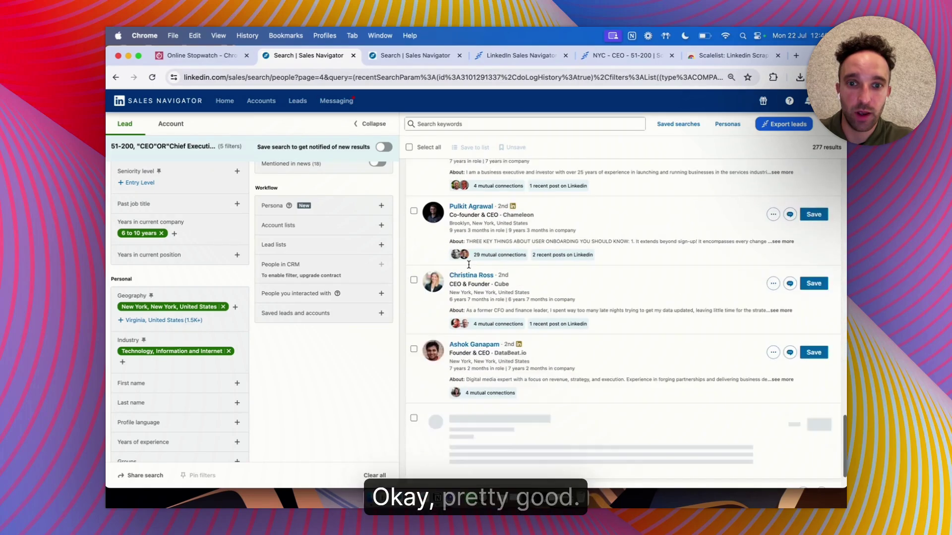
scroll(468, 266, "up", 15)
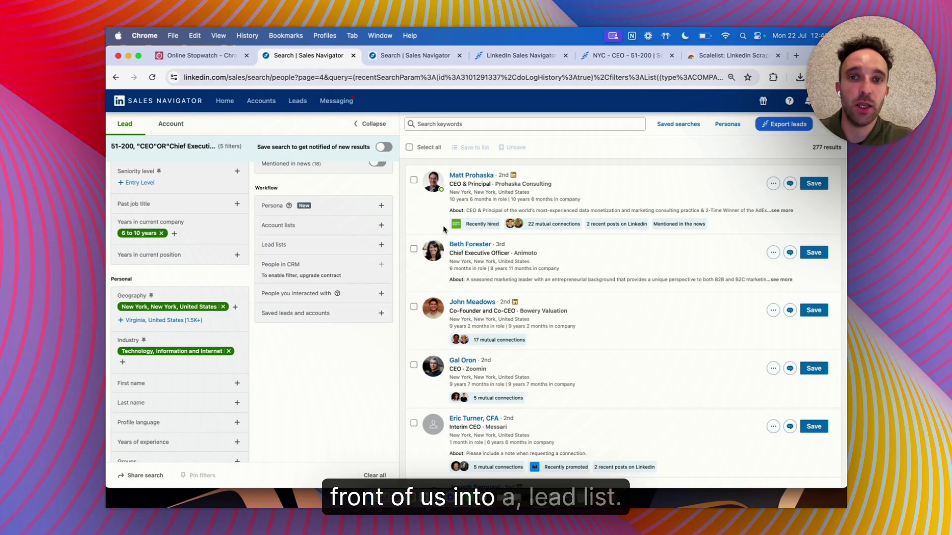
Select all 25 leads on page 4 and bring up the Save to list options
left_click(409, 148)
left_click(483, 148)
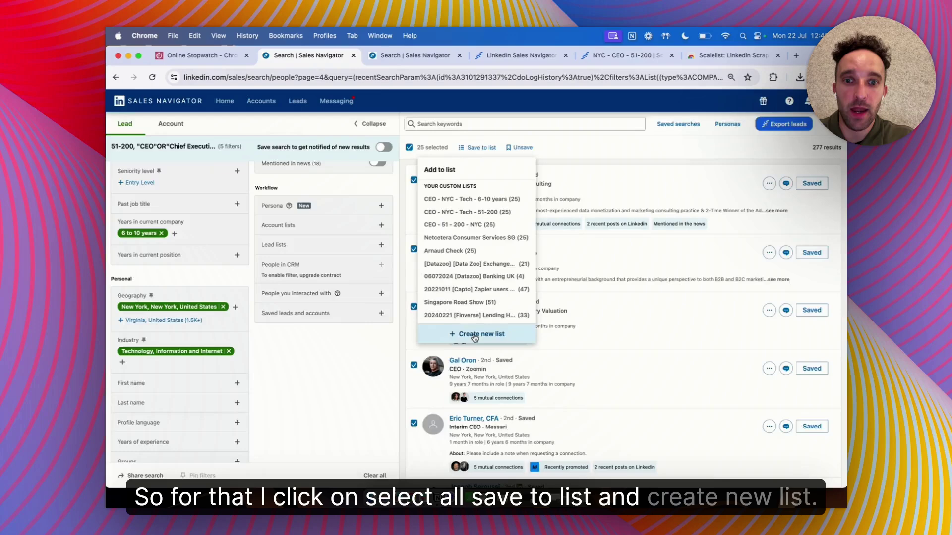
Create a new lead list named 'Page 4 - CEO - Tech - NYC' and save the 25 leads to it
left_click(471, 334)
left_click(402, 252)
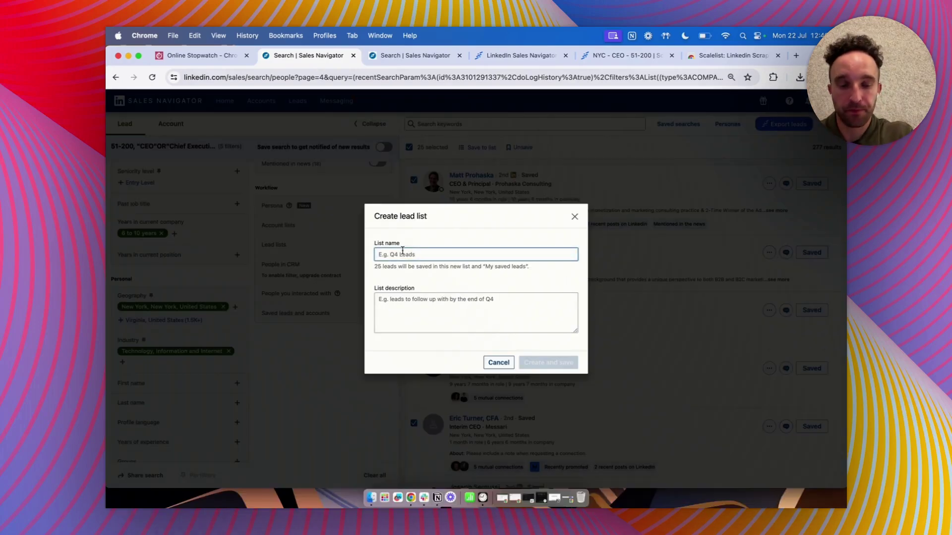
type("Page 4 - CEO - Tech - NYC")
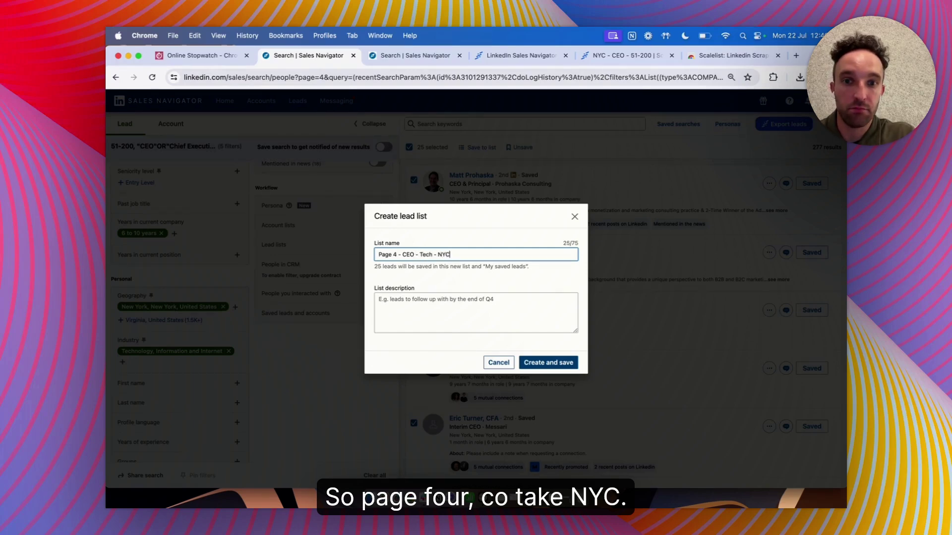
left_click(550, 363)
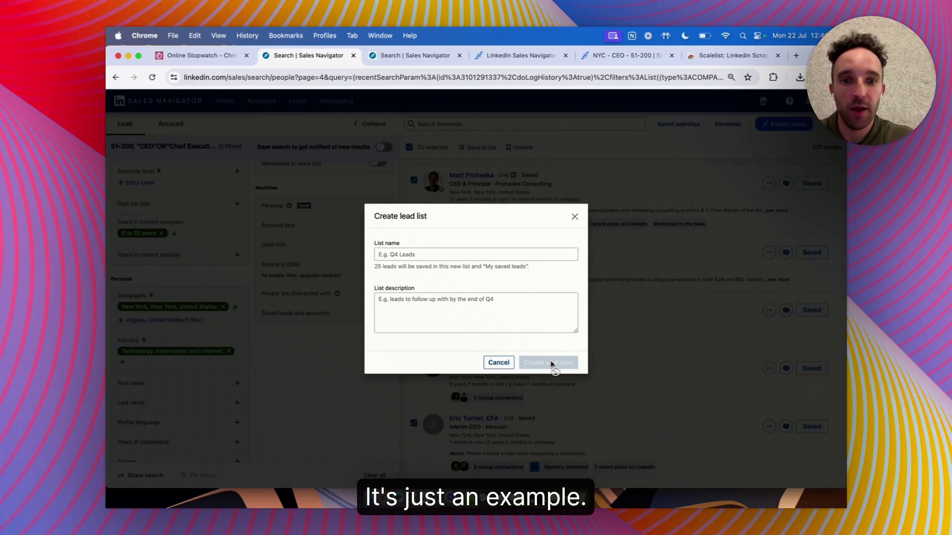
scroll(344, 264, "up", 1)
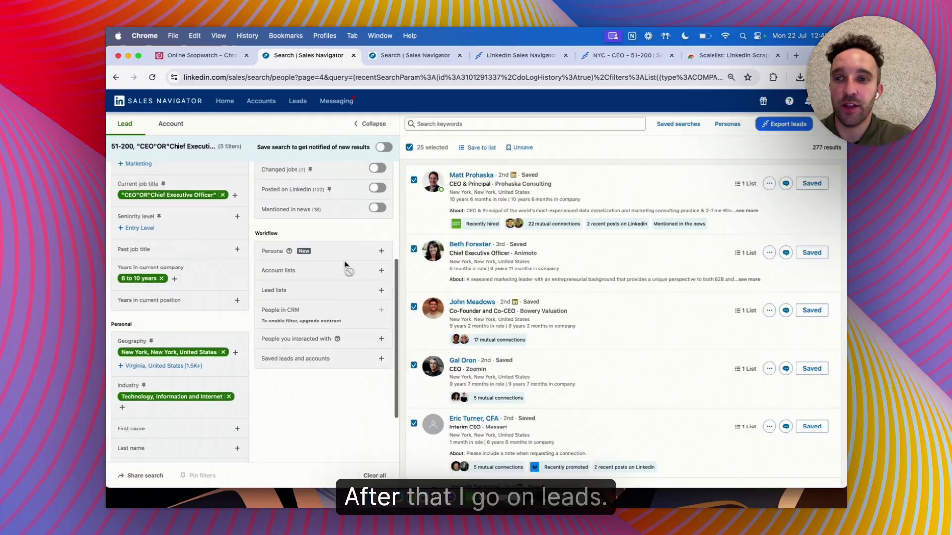
Go to the saved lead lists and open the 'Page 4 - CEO - Tech - NYC' list
left_click(297, 101)
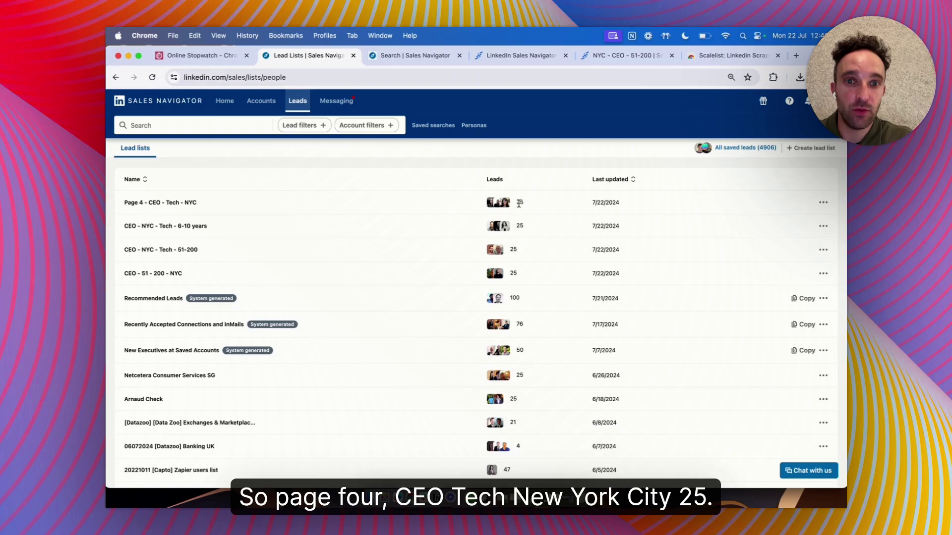
left_click(177, 202)
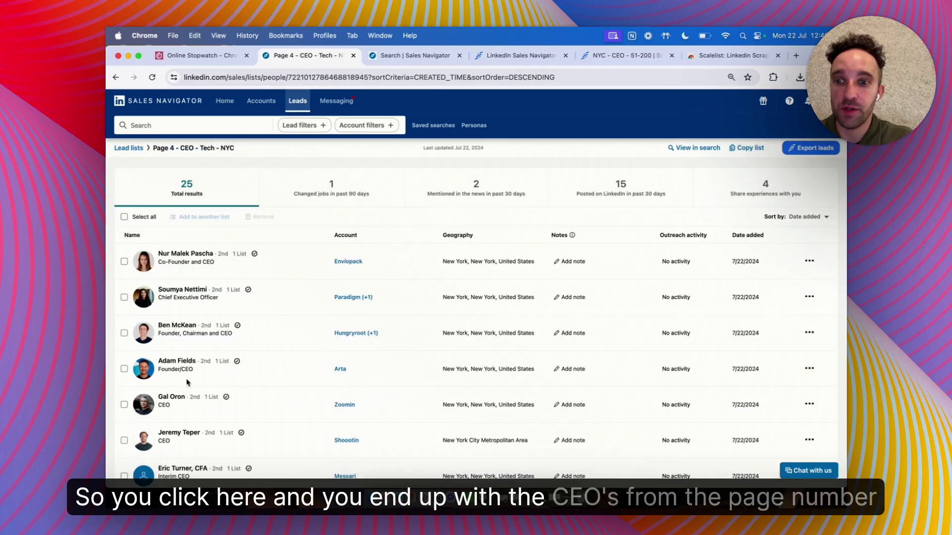
scroll(187, 383, "down", 5)
scroll(187, 382, "down", 5)
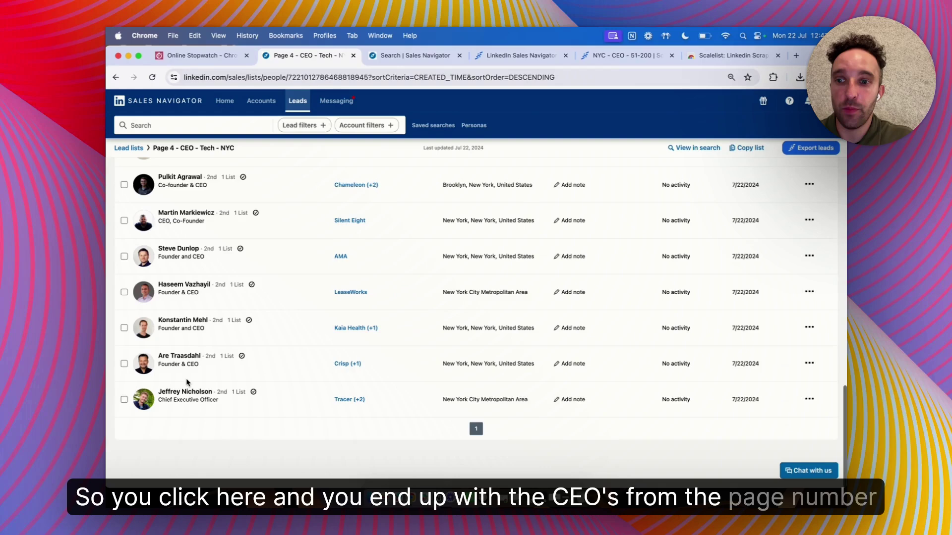
scroll(186, 378, "up", 10)
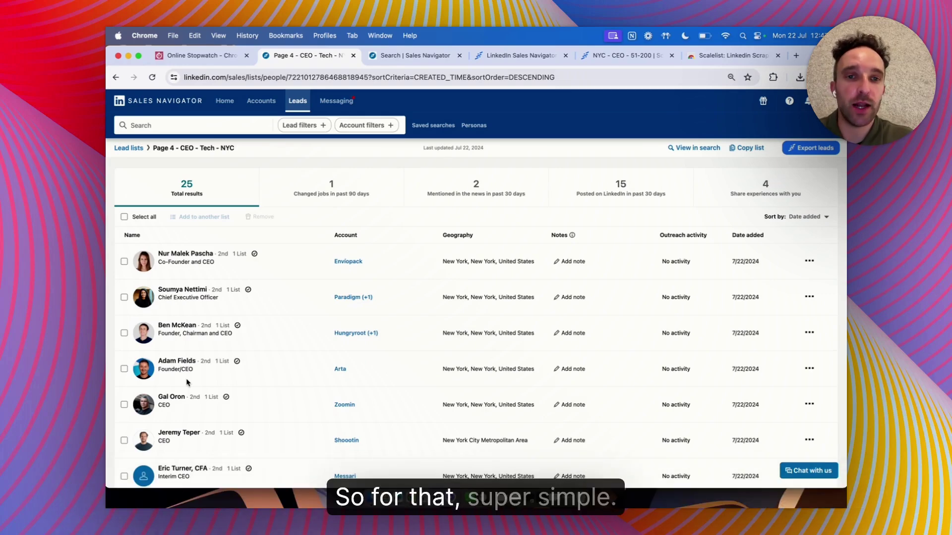
Switch to the browser tab showing the Scalelist website
left_click(521, 56)
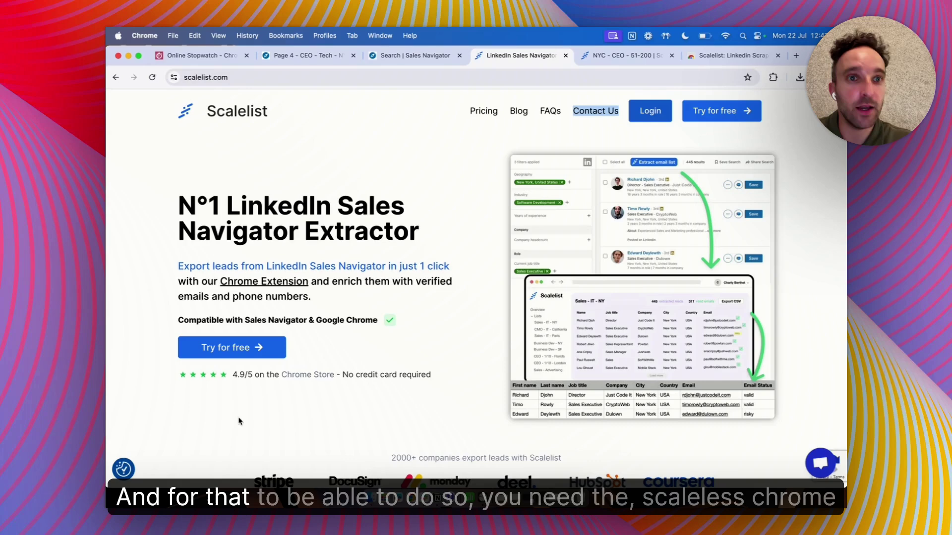
Check the Scalelist extension's Chrome Web Store page, then return to the Page 4 list
left_click(724, 59)
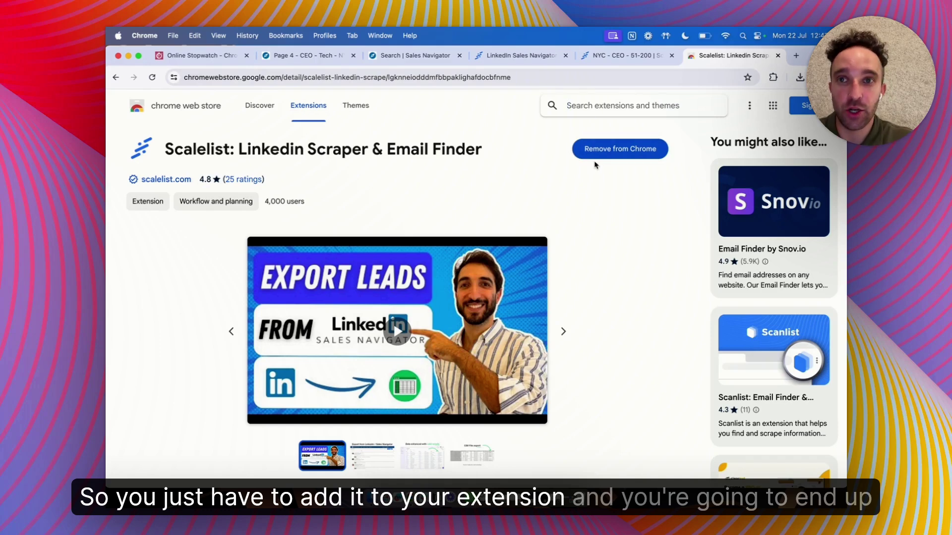
left_click(346, 59)
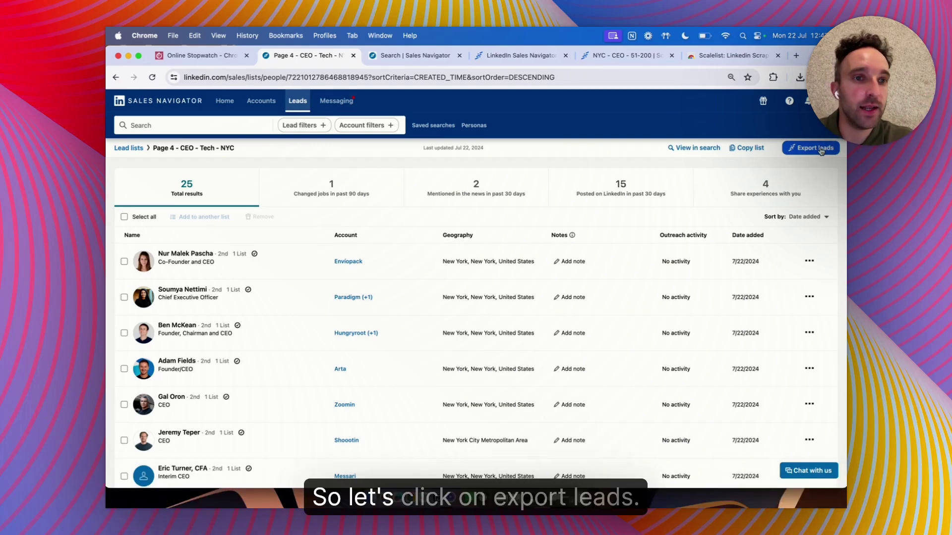
Export the 25 leads through Scalelist into a new list named 'CEO - TEST - NYX'
left_click(814, 148)
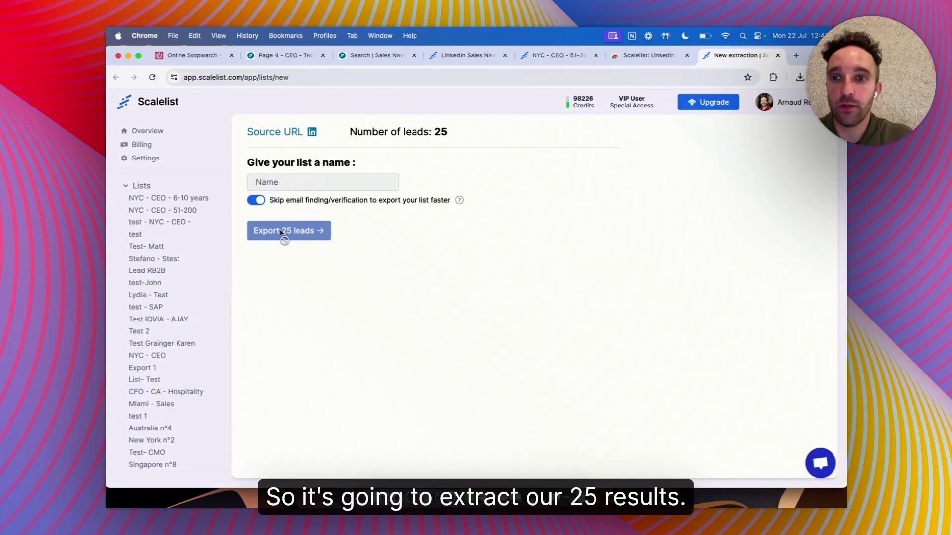
left_click(298, 185)
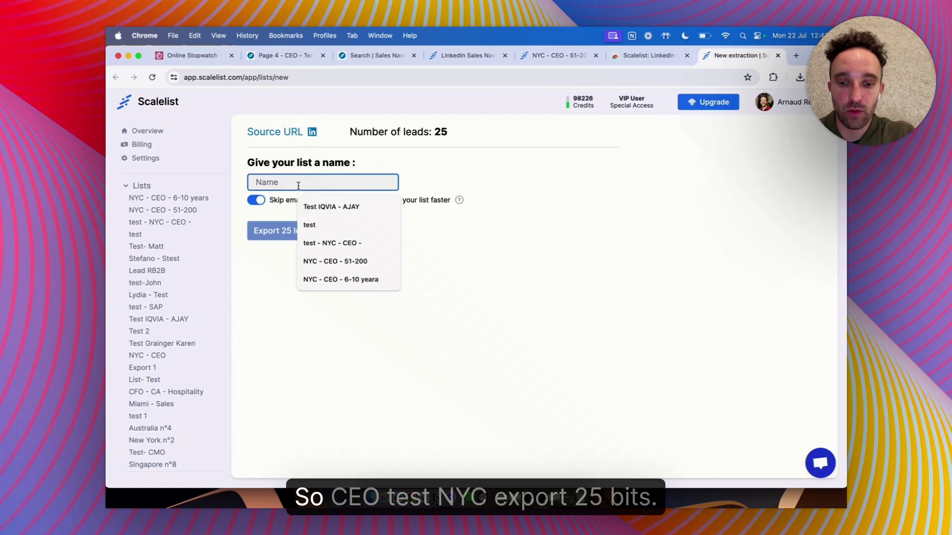
type("CEO - TEST - NYX")
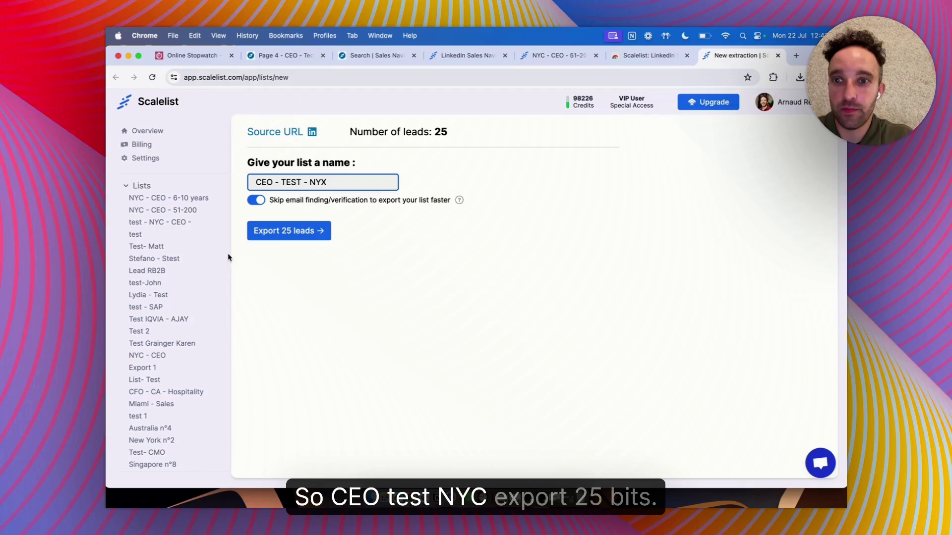
left_click(289, 237)
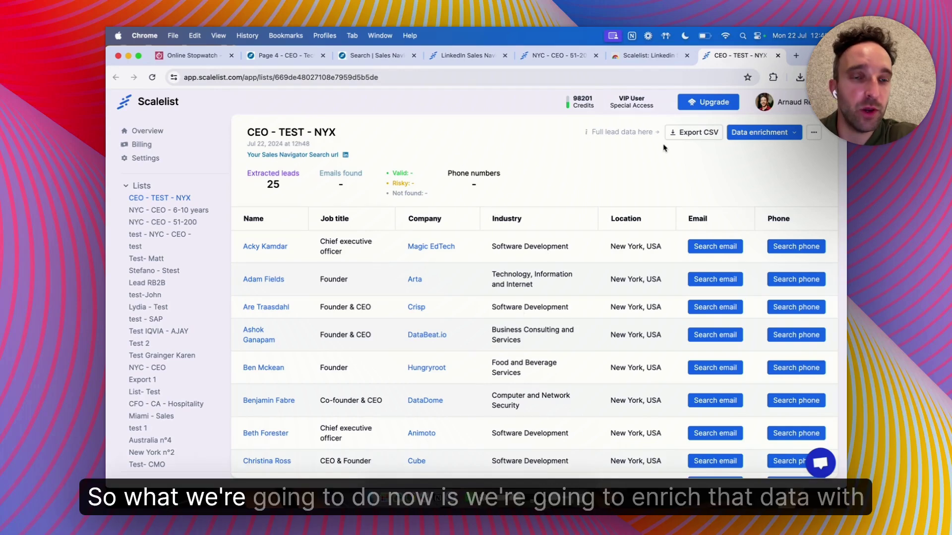
Run a Data enrichment email search for all 25 leads in the list
left_click(795, 134)
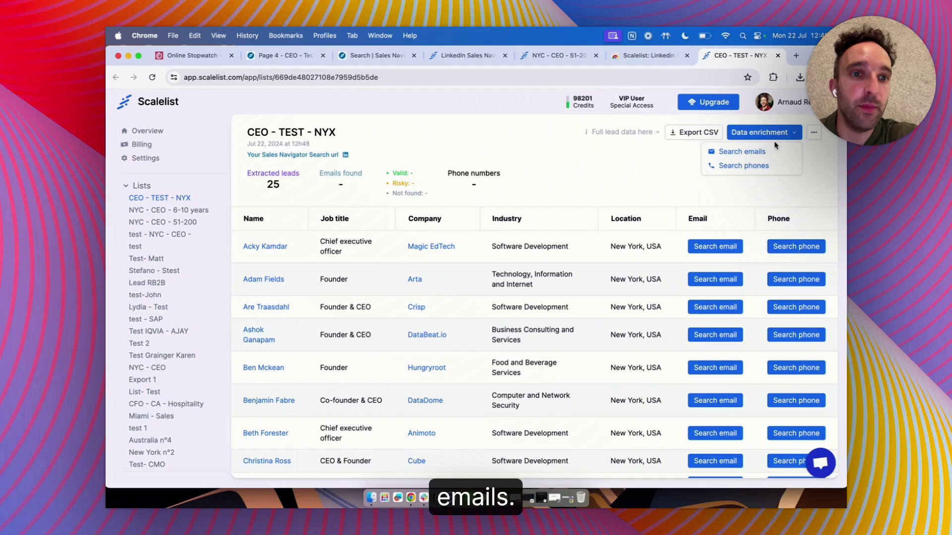
left_click(736, 152)
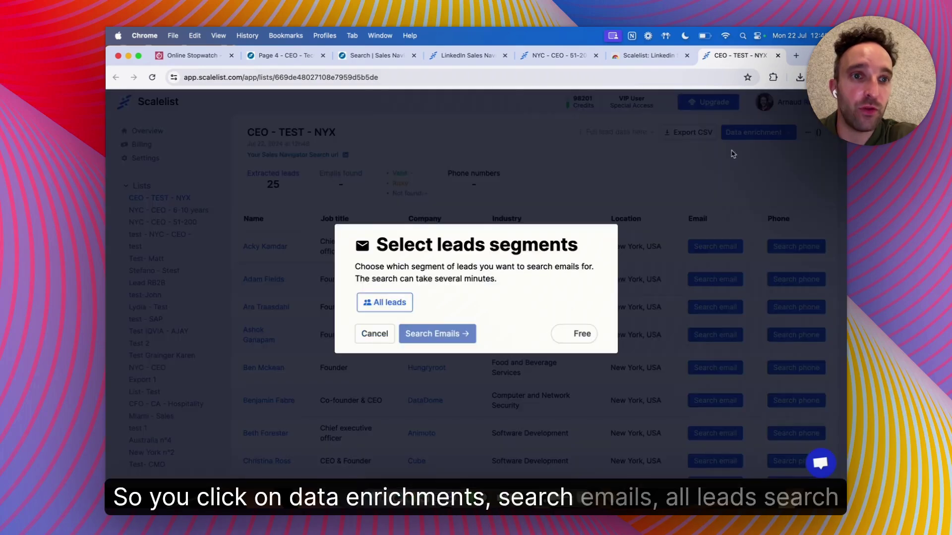
left_click(385, 302)
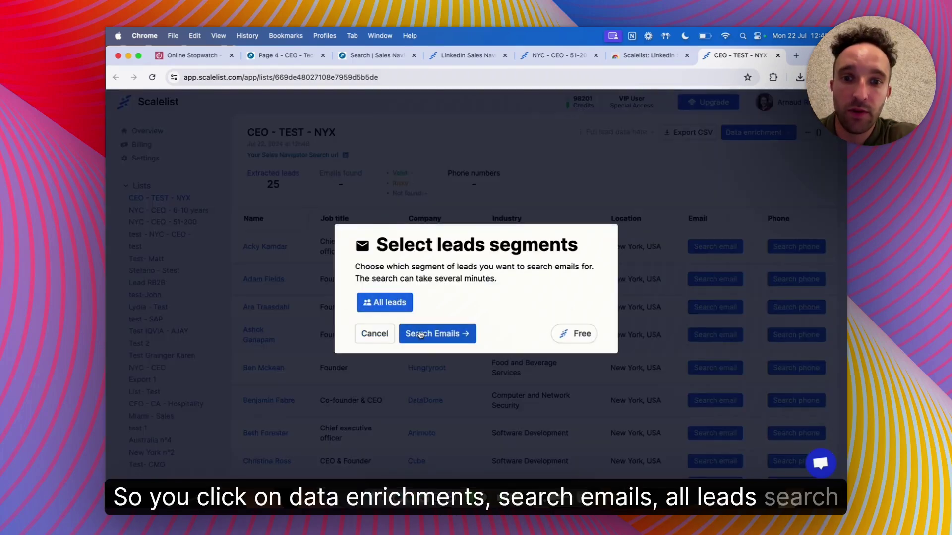
left_click(437, 333)
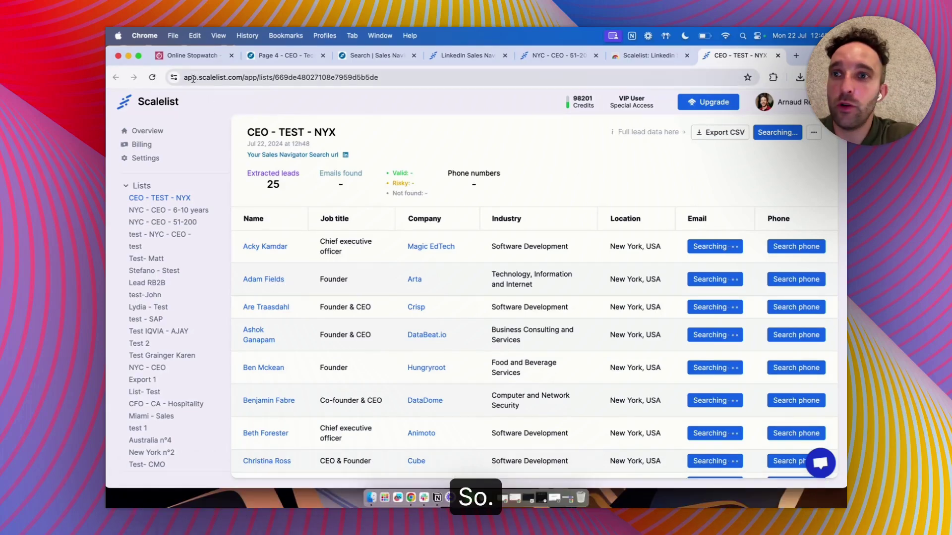
Check the stopwatch, review the found emails (17 valid, 8 risky), then recheck the stopwatch
left_click(186, 57)
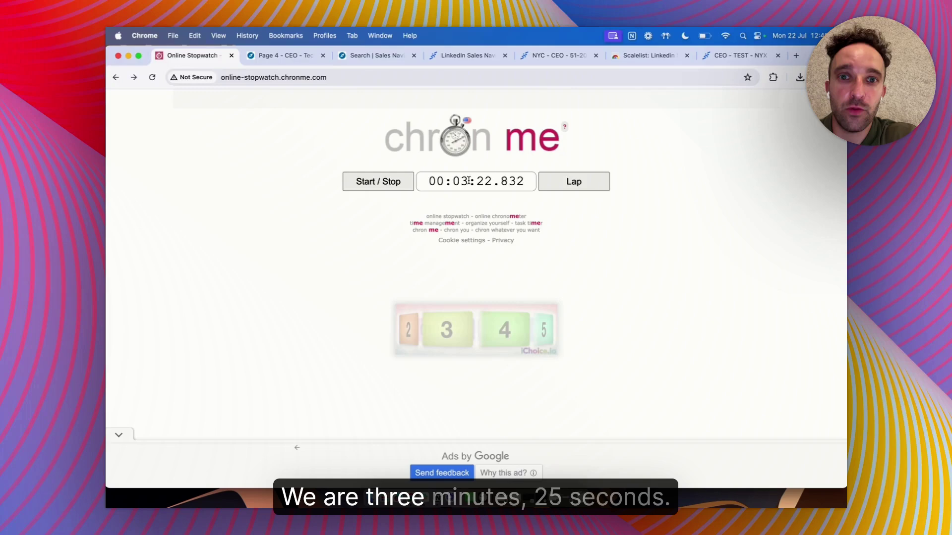
left_click(736, 57)
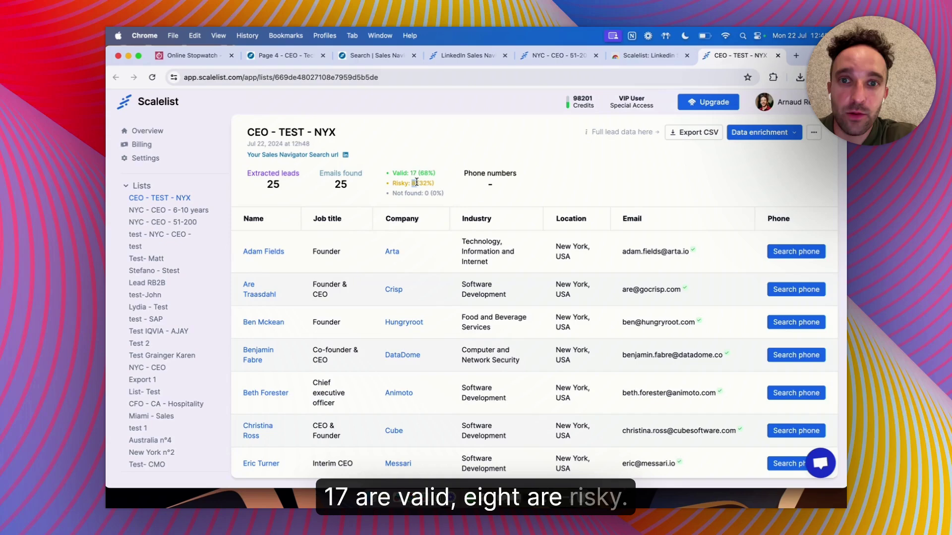
mouse_move(692, 252)
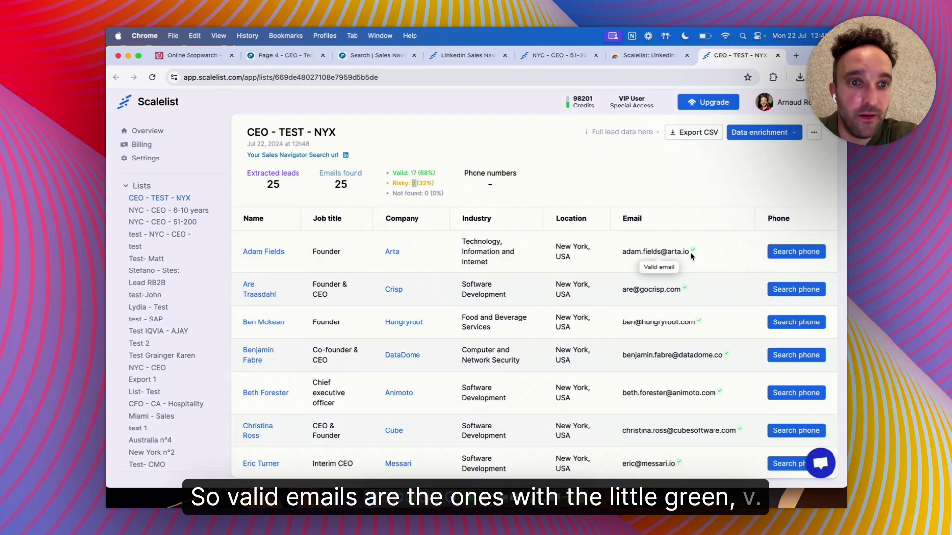
scroll(690, 255, "down", 5)
scroll(690, 256, "down", 3)
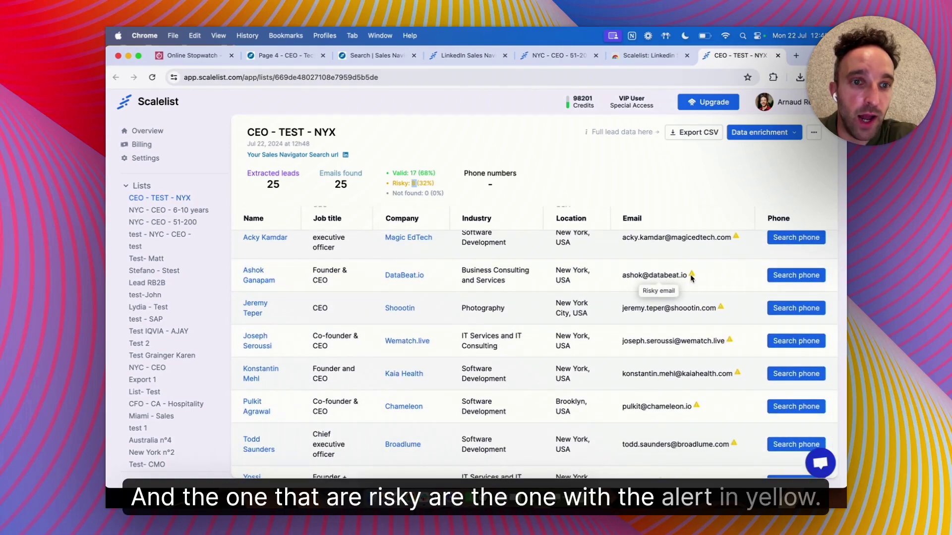
scroll(690, 276, "down", 1)
scroll(691, 279, "up", 10)
scroll(690, 279, "up", 5)
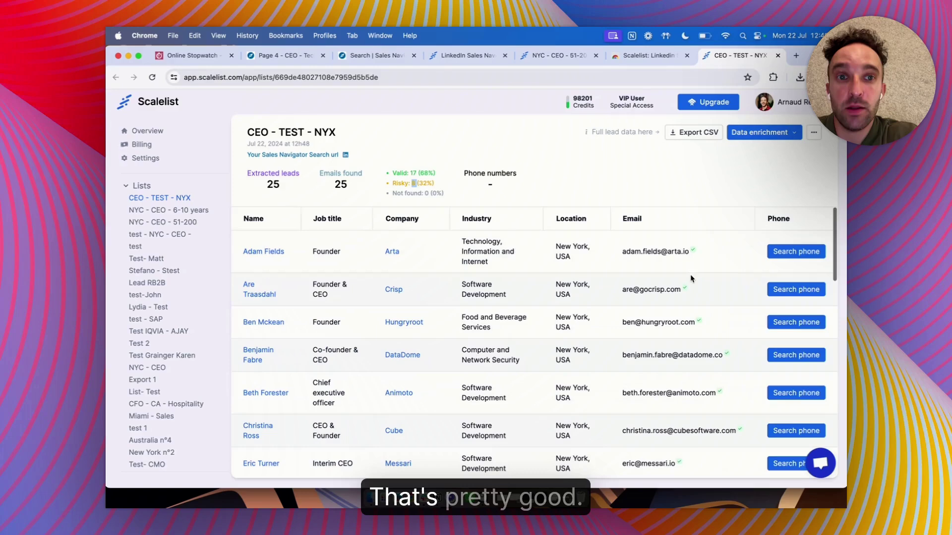
left_click(173, 58)
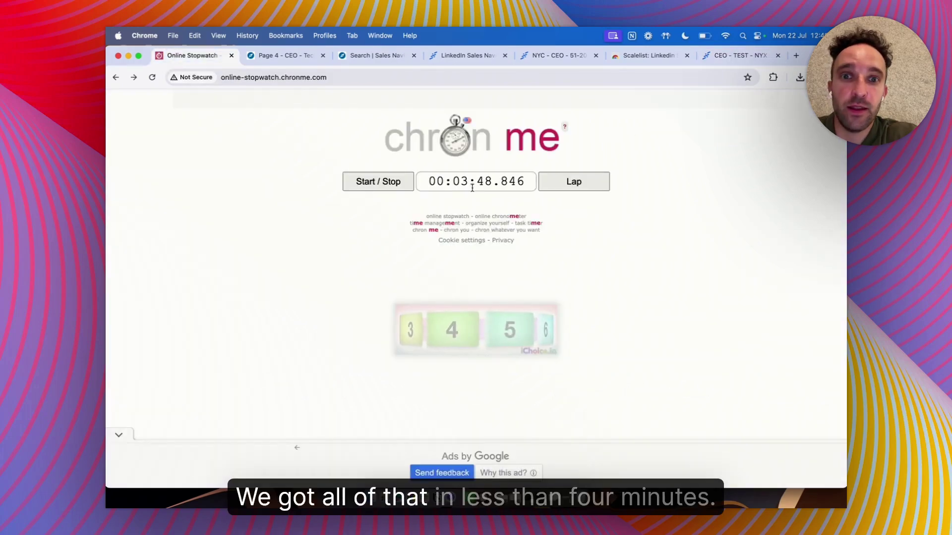
Export only the leads with valid emails as a CSV and open it from Chrome's downloads
left_click(722, 59)
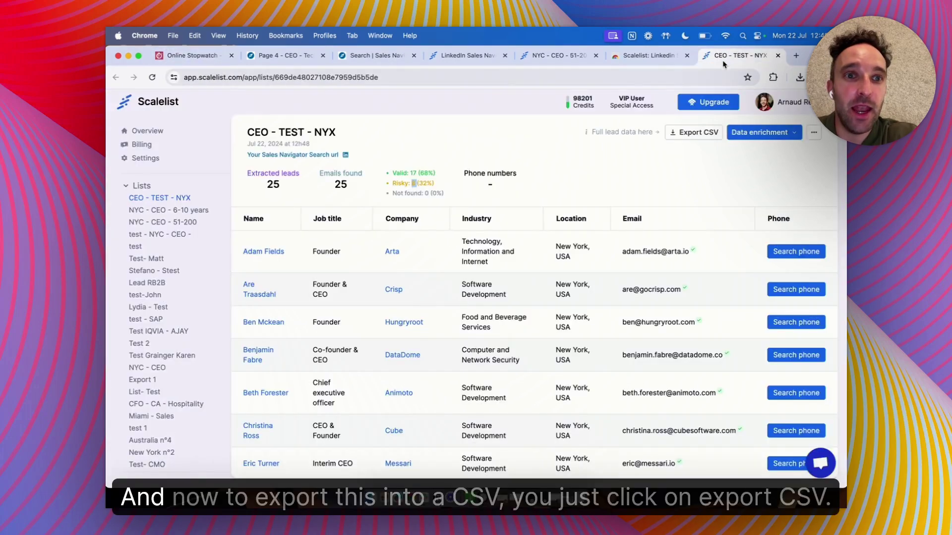
left_click(693, 135)
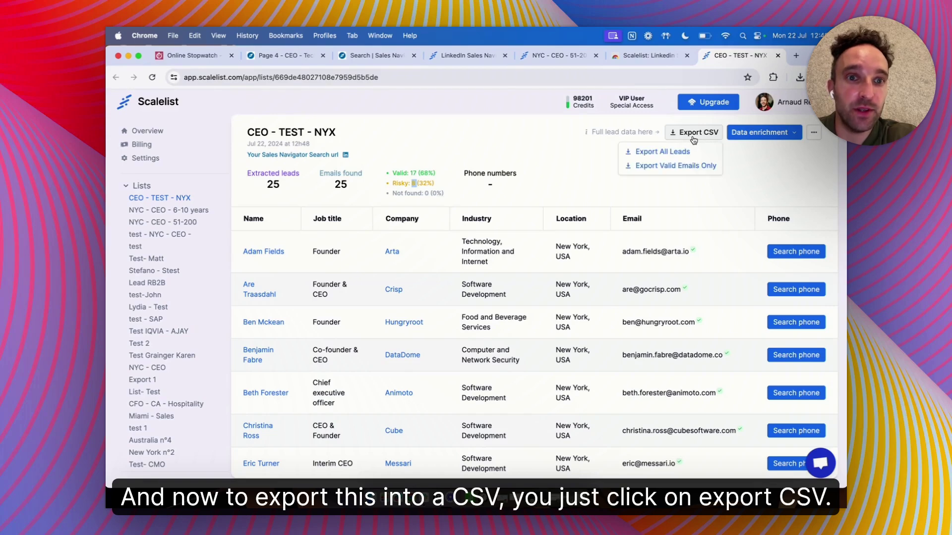
left_click(673, 166)
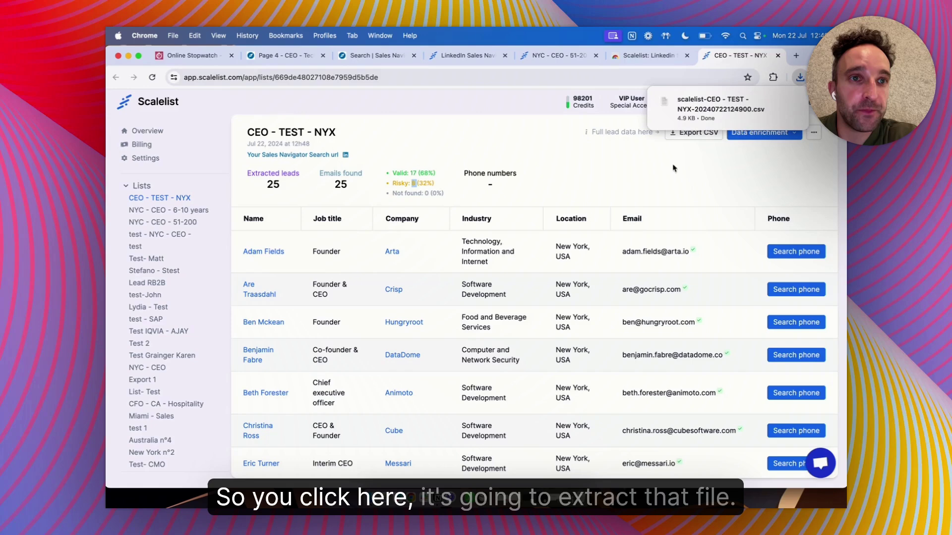
left_click(801, 77)
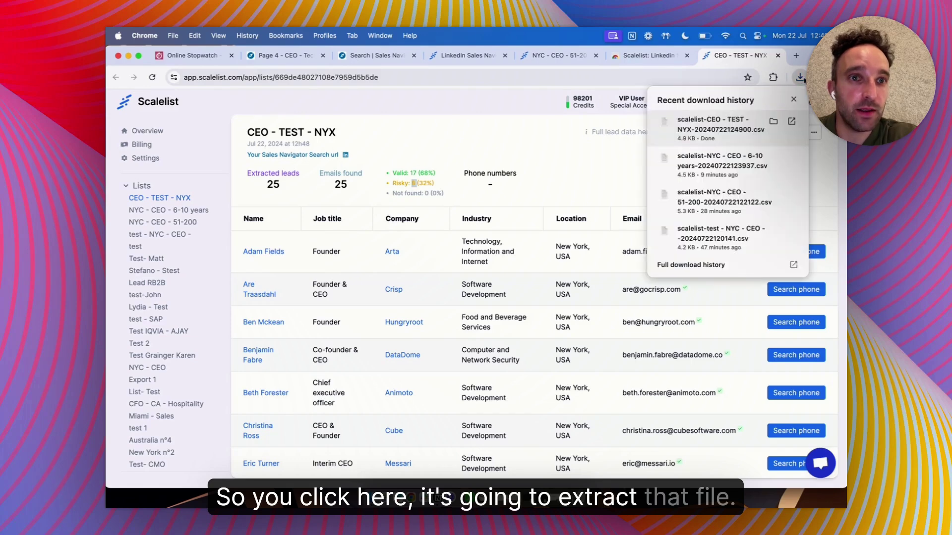
left_click(710, 131)
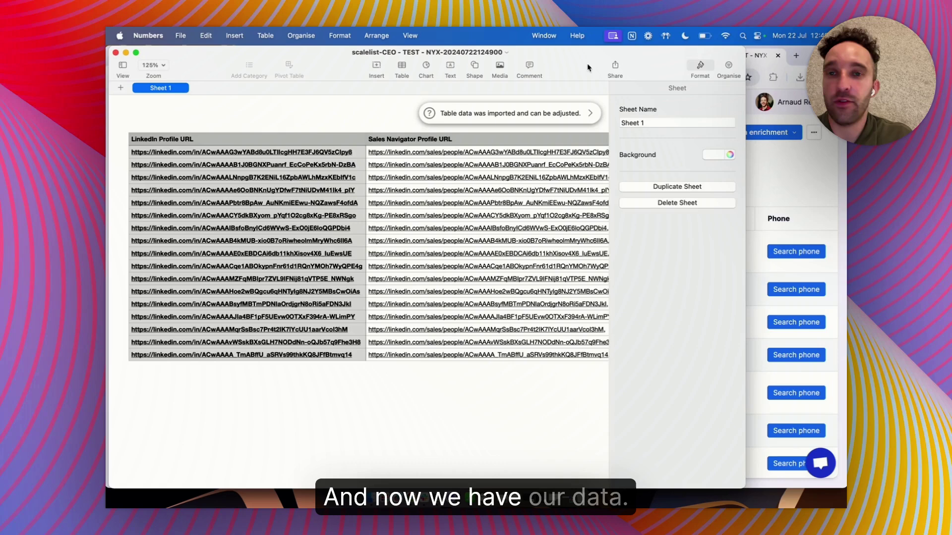
Widen the Numbers window to reveal the Website, Email and Email Status columns
left_click_drag(747, 174, 848, 173)
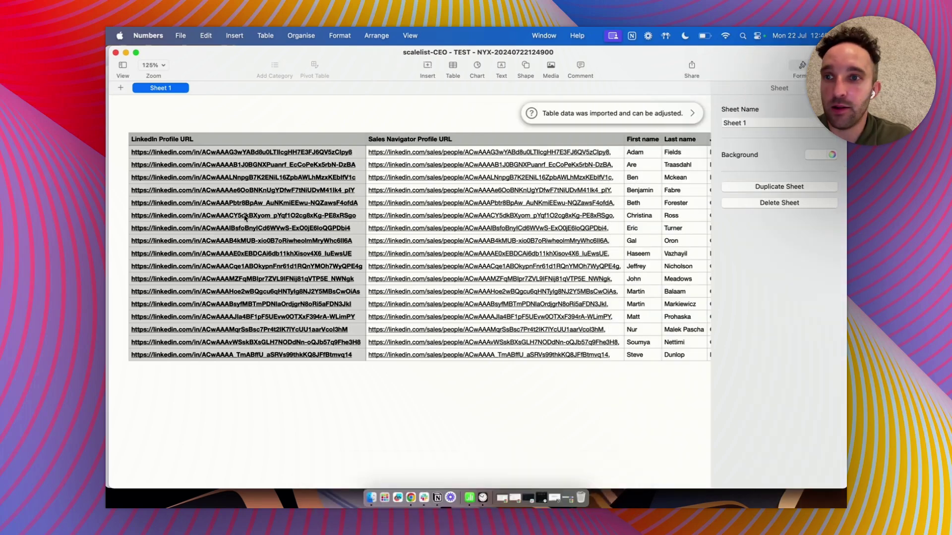
scroll(245, 216, "right", 3)
scroll(245, 217, "right", 2)
scroll(244, 217, "right", 2)
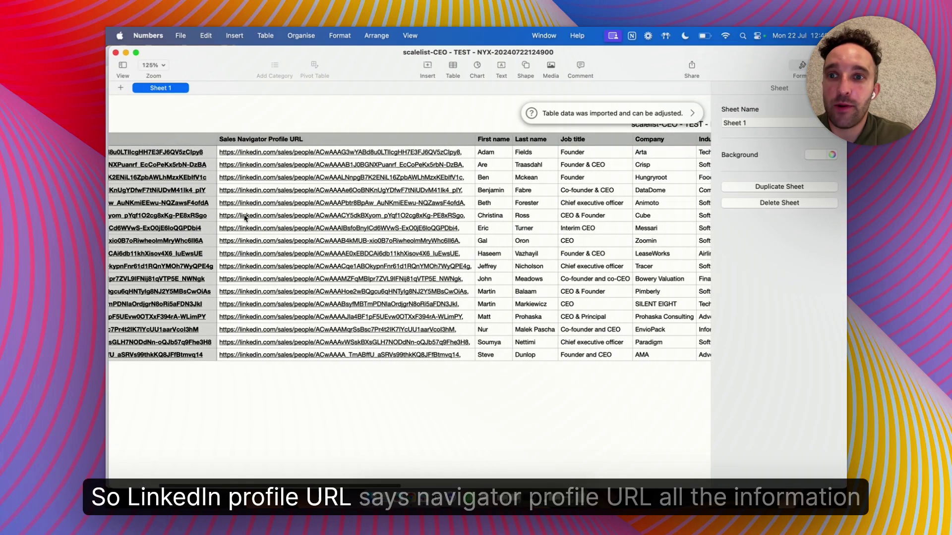
scroll(245, 217, "right", 5)
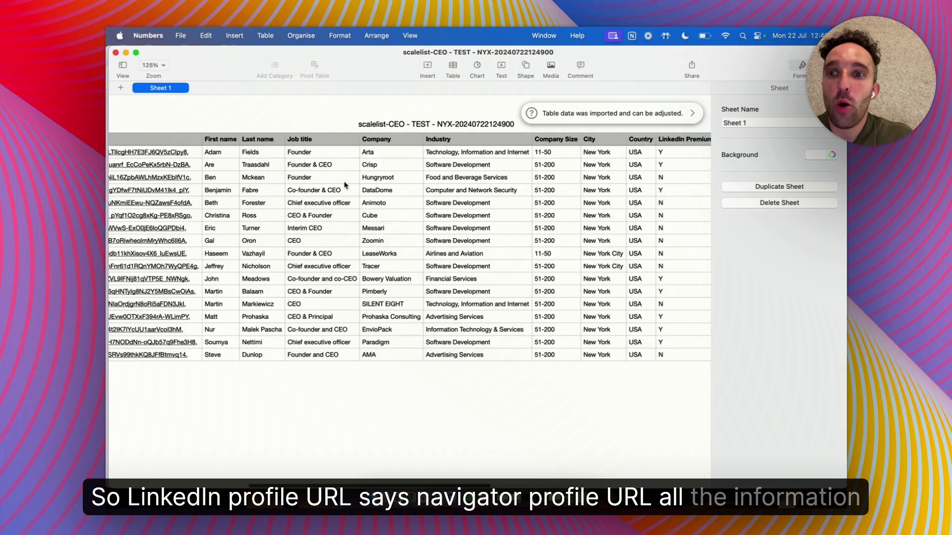
scroll(344, 185, "right", 3)
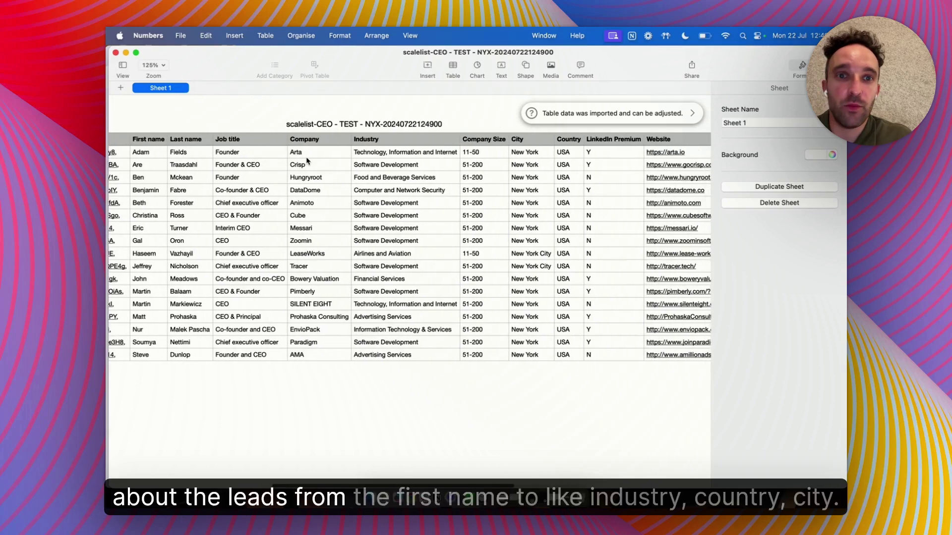
scroll(306, 162, "right", 5)
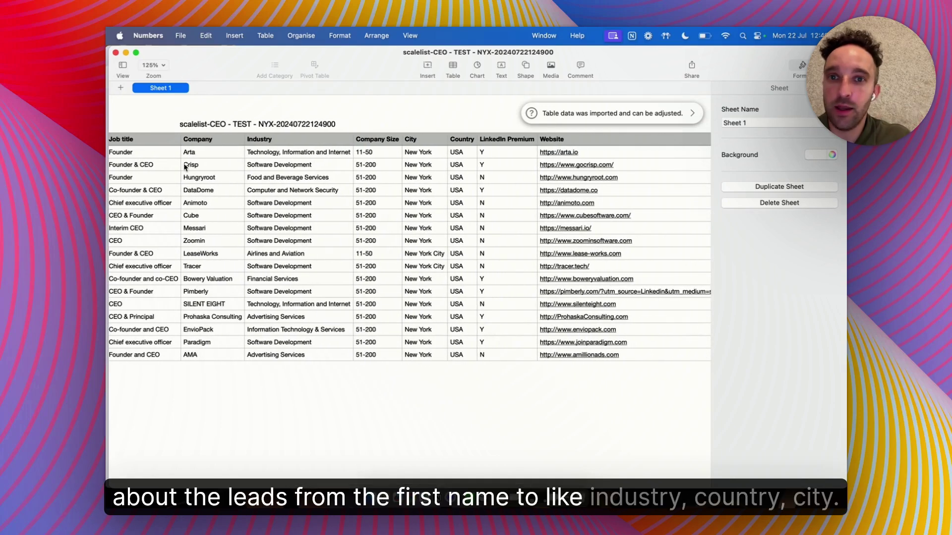
scroll(473, 173, "right", 3)
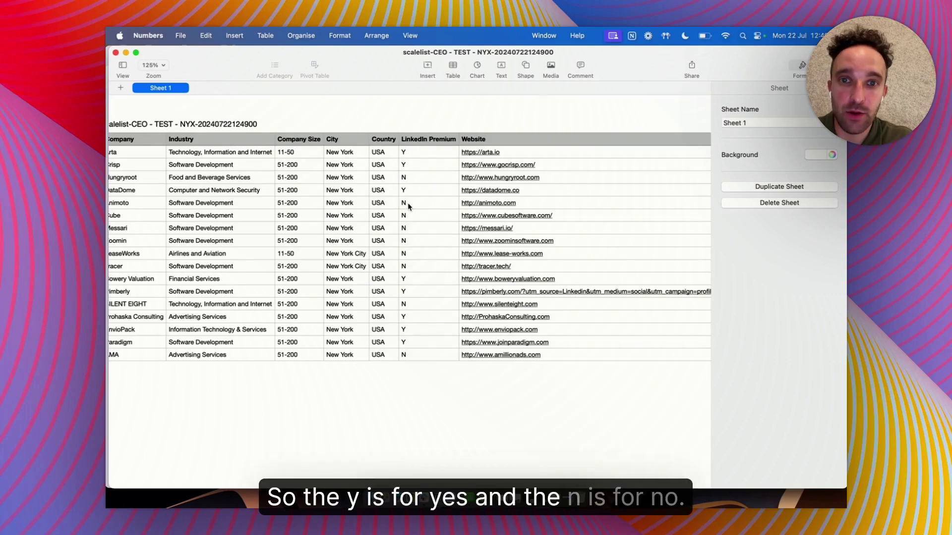
scroll(408, 207, "right", 4)
scroll(427, 196, "right", 5)
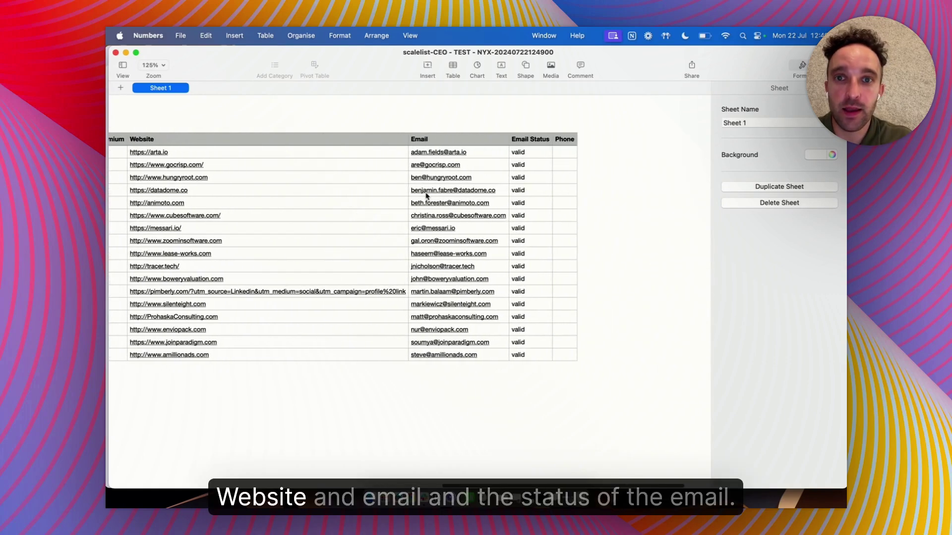